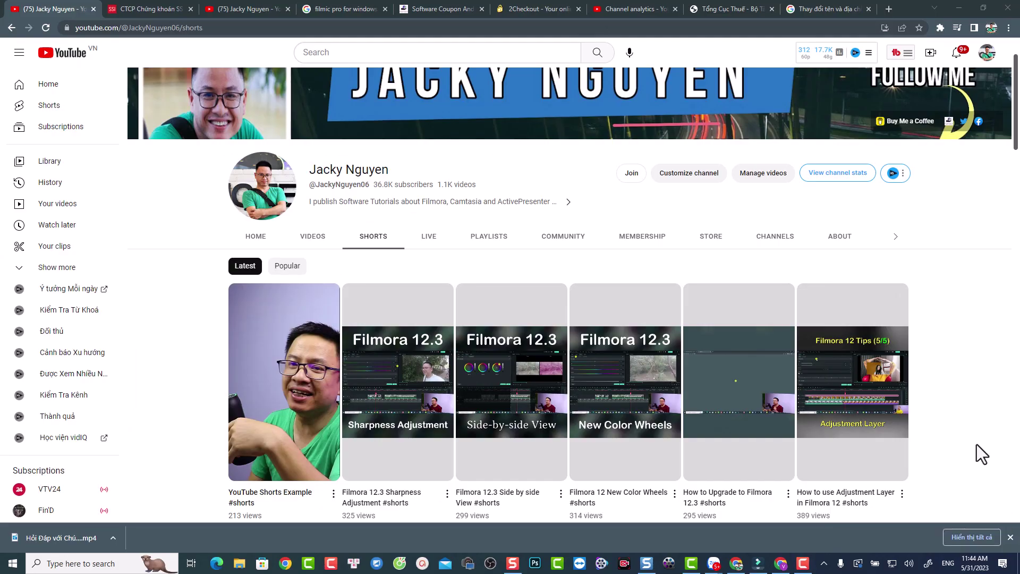
Look through the channel's Shorts and the viewer comment thread about which resolution YouTube accepts for Shorts.
{"action": "scroll", "coordinate": [910, 247], "scroll_direction": "down", "scroll_amount": 10}
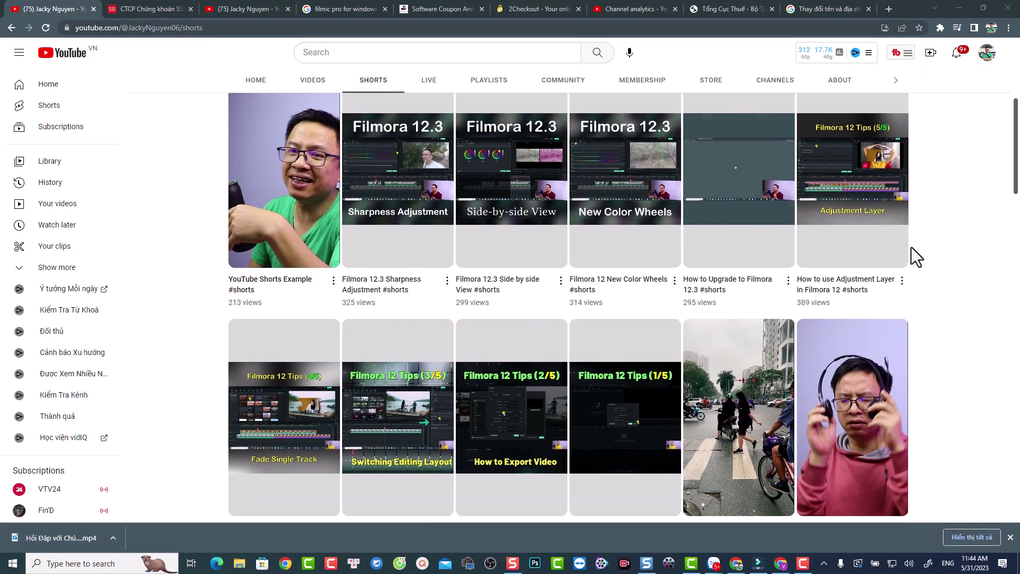
{"action": "scroll", "coordinate": [910, 247], "scroll_direction": "down", "scroll_amount": 6}
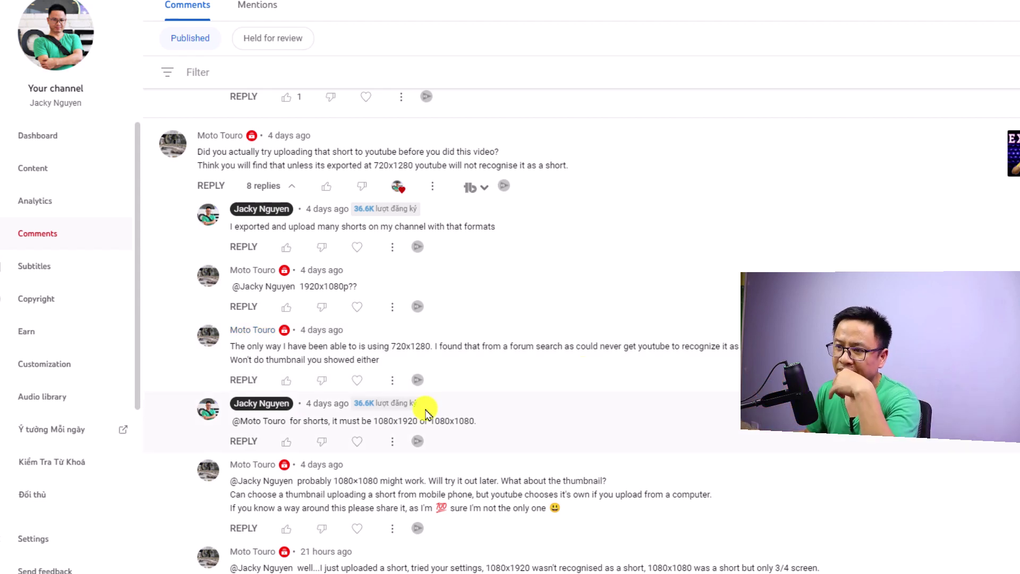
{"action": "scroll", "coordinate": [428, 411], "scroll_direction": "down", "scroll_amount": 3}
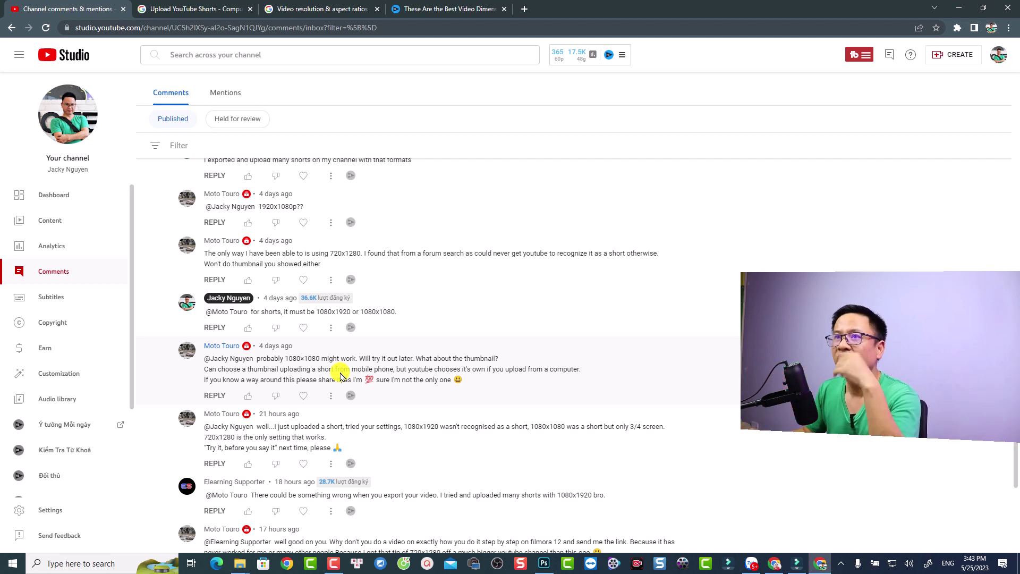
Open the channel's Shorts page, browse the latest Shorts, and sort them by Popular.
{"action": "left_click", "coordinate": [523, 9]}
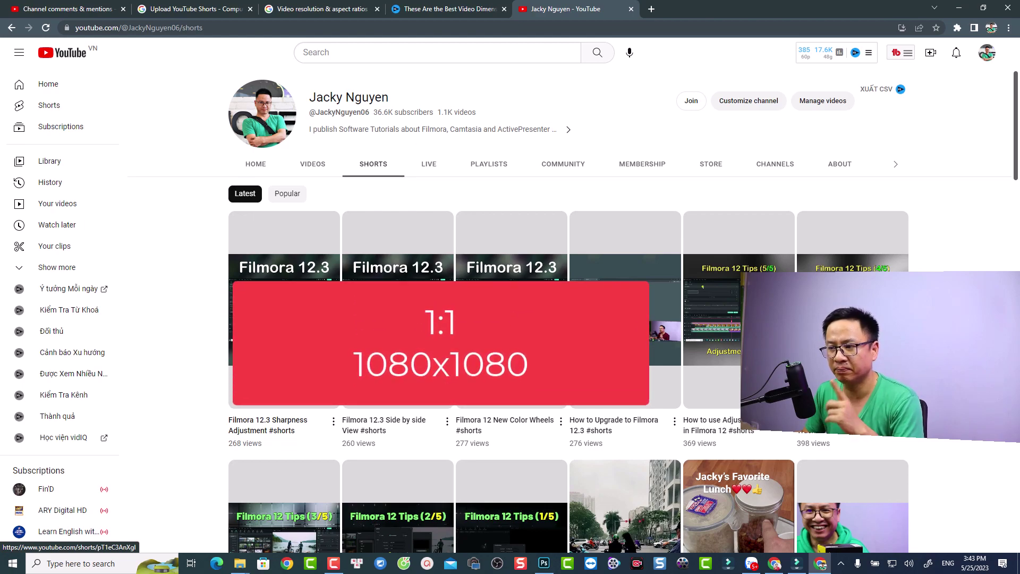
{"action": "scroll", "coordinate": [568, 319], "scroll_direction": "down", "scroll_amount": 9}
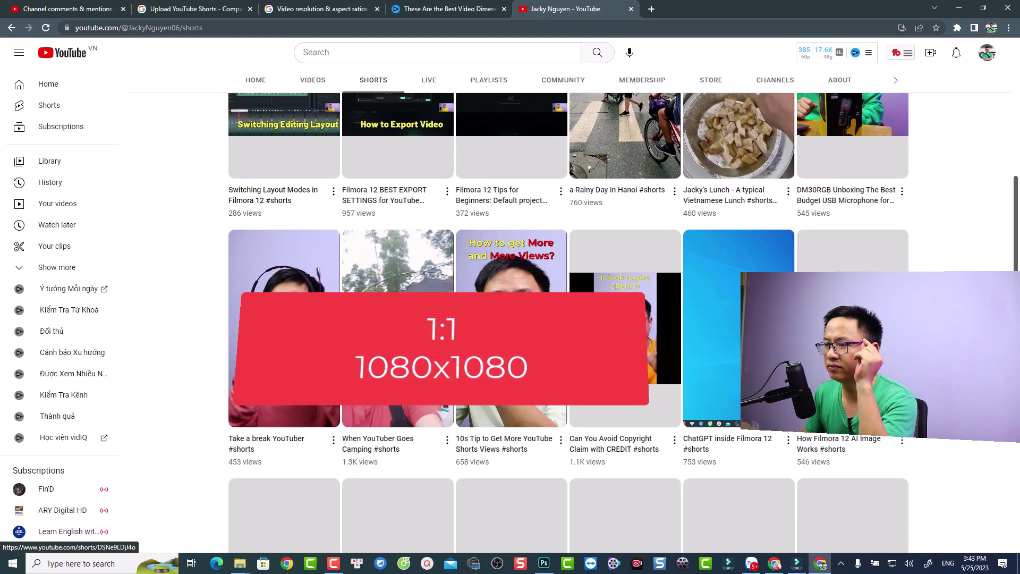
{"action": "scroll", "coordinate": [467, 270], "scroll_direction": "down", "scroll_amount": 3}
{"action": "scroll", "coordinate": [467, 270], "scroll_direction": "up", "scroll_amount": 6}
{"action": "scroll", "coordinate": [467, 270], "scroll_direction": "up", "scroll_amount": 9}
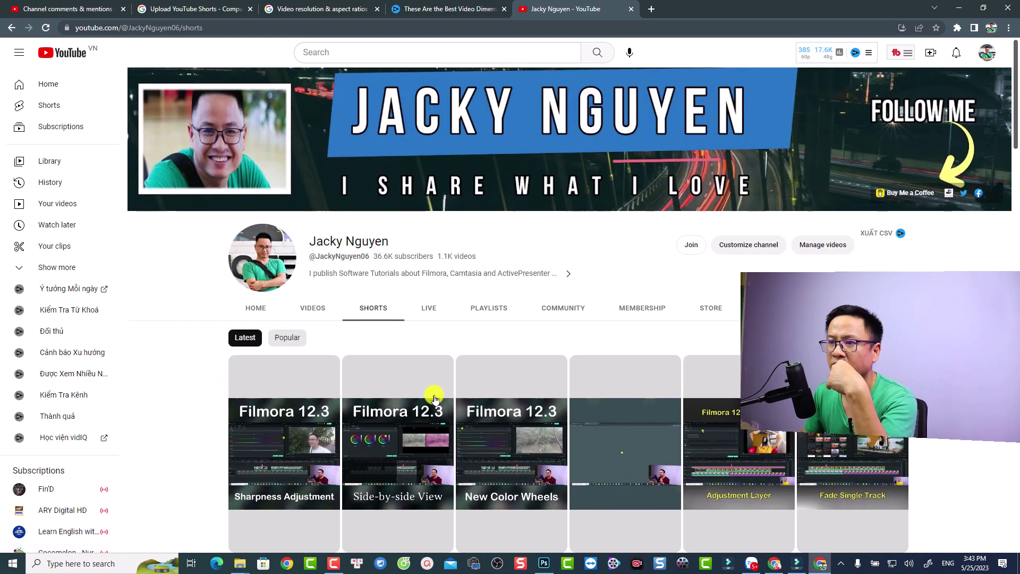
{"action": "left_click", "coordinate": [287, 337]}
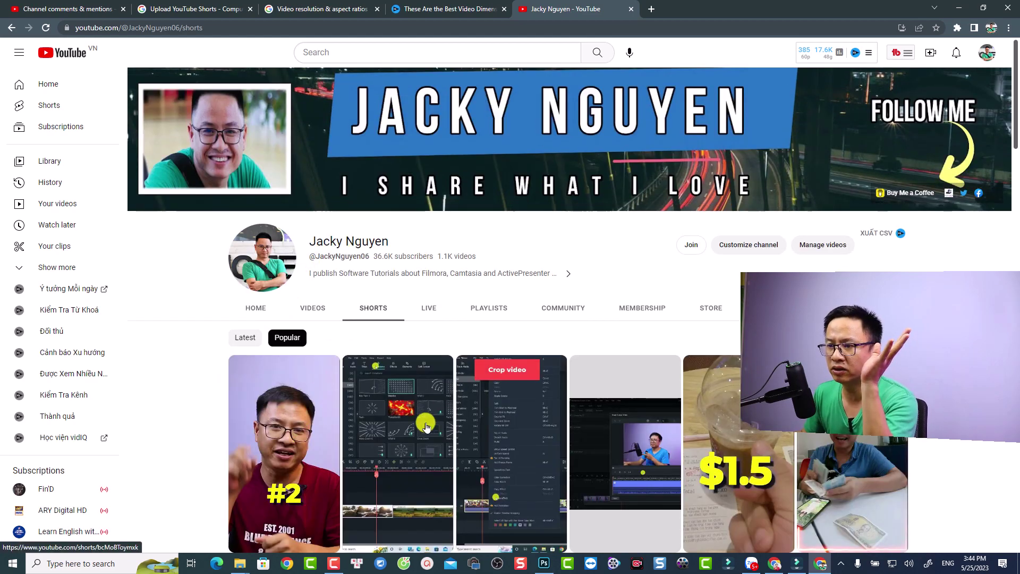
{"action": "scroll", "coordinate": [426, 426], "scroll_direction": "down", "scroll_amount": 3}
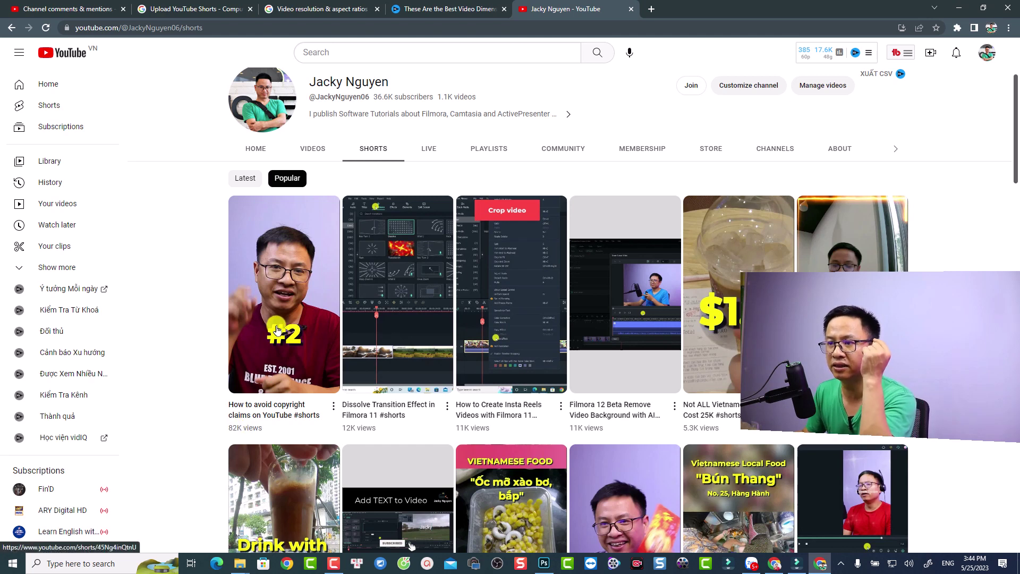
Open the Short "How to avoid copyright claims on YouTube" and show its Stats for nerds.
{"action": "left_click", "coordinate": [283, 371]}
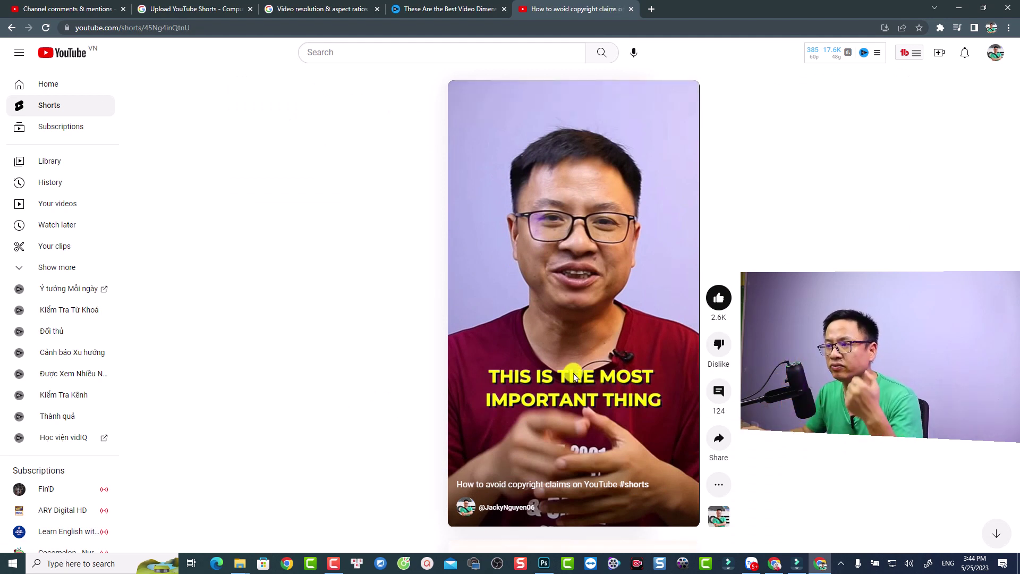
{"action": "right_click", "coordinate": [579, 299]}
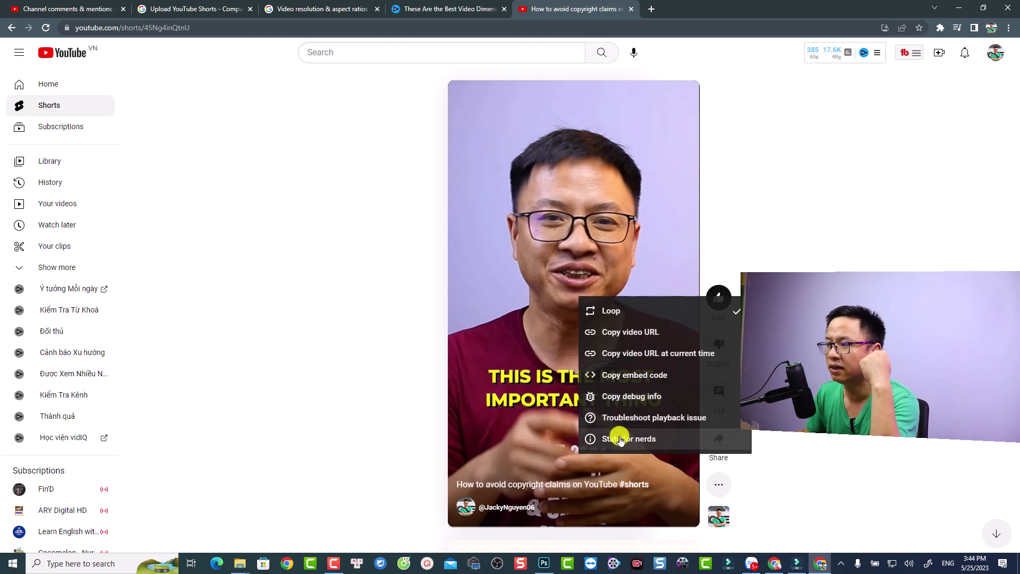
{"action": "left_click", "coordinate": [637, 441]}
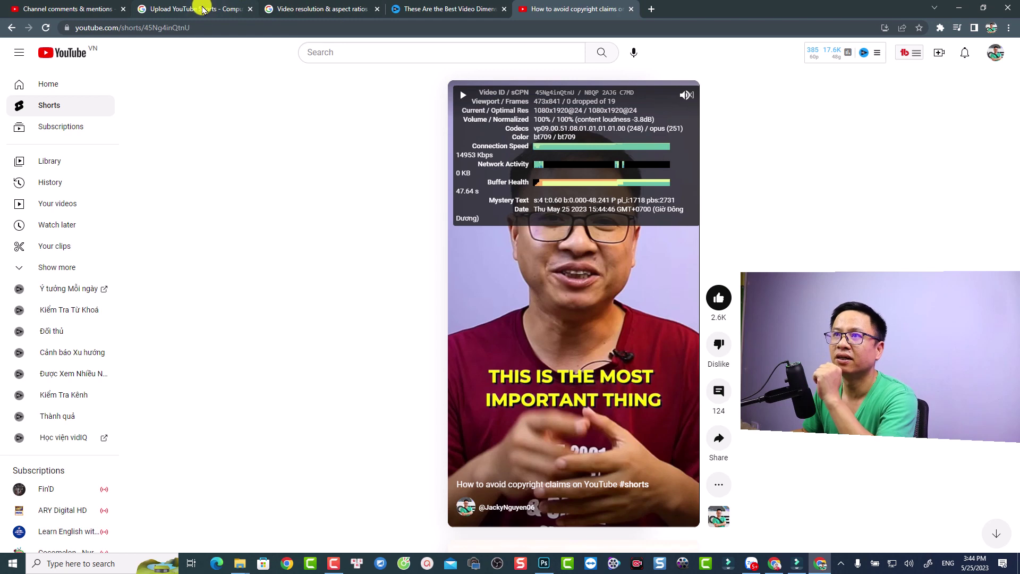
Search Google for "shorts video resolution" in place of the open YouTube Help page.
{"action": "left_click", "coordinate": [218, 14]}
{"action": "left_click", "coordinate": [323, 9]}
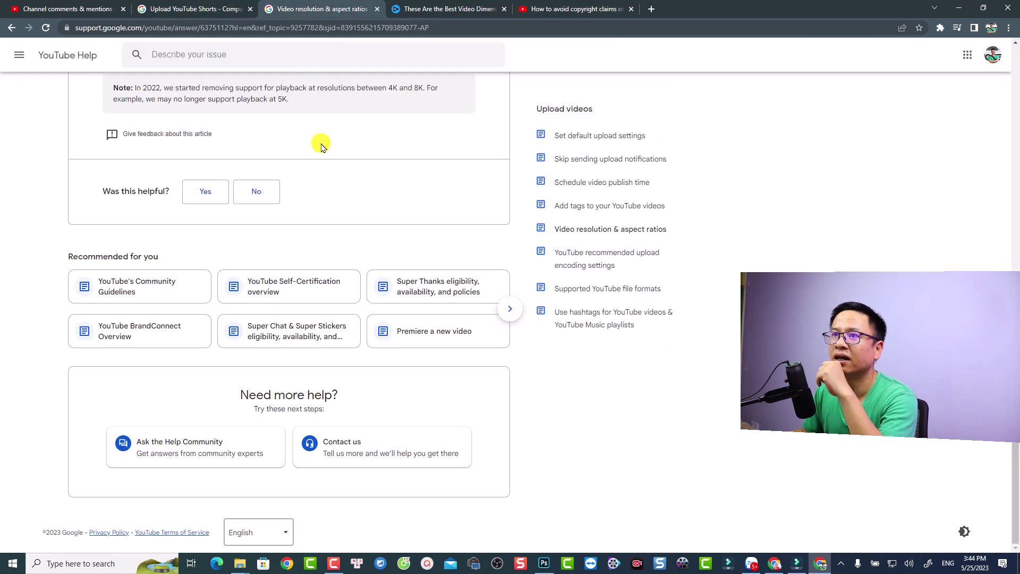
{"action": "left_click", "coordinate": [291, 28]}
{"action": "type", "text": "go"}
{"action": "key", "text": "Return"}
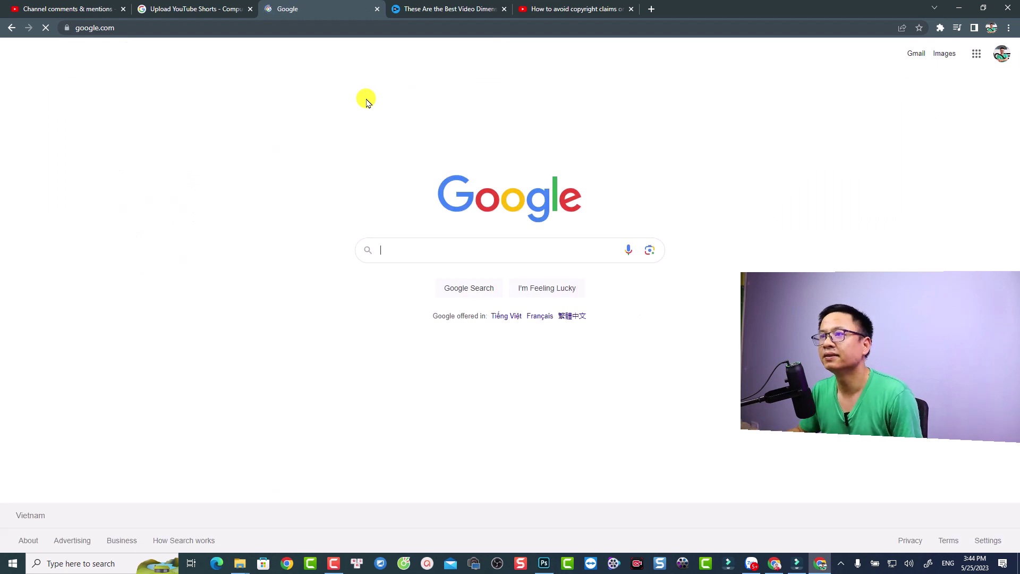
{"action": "type", "text": "shorts video"}
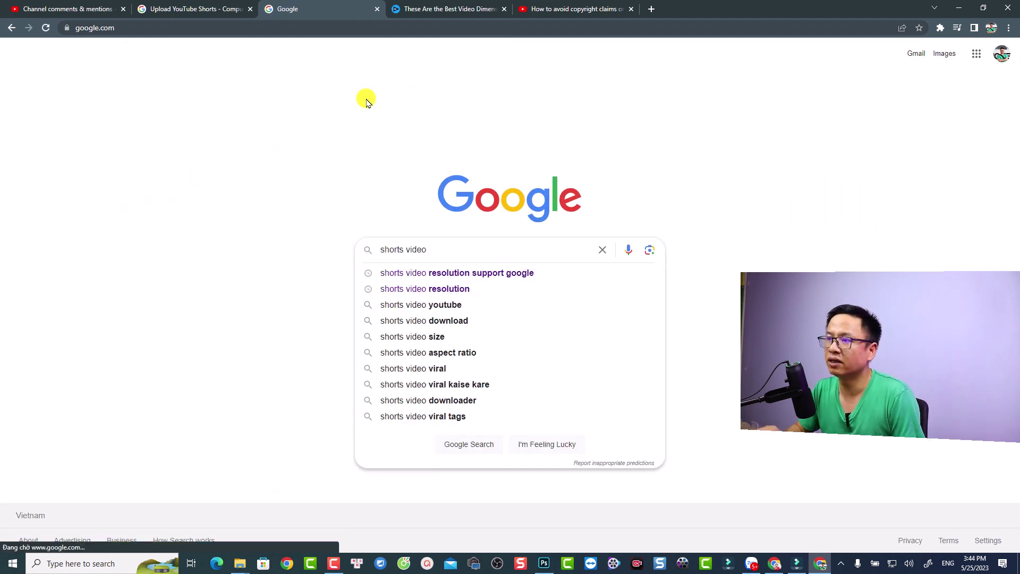
{"action": "left_click", "coordinate": [418, 290]}
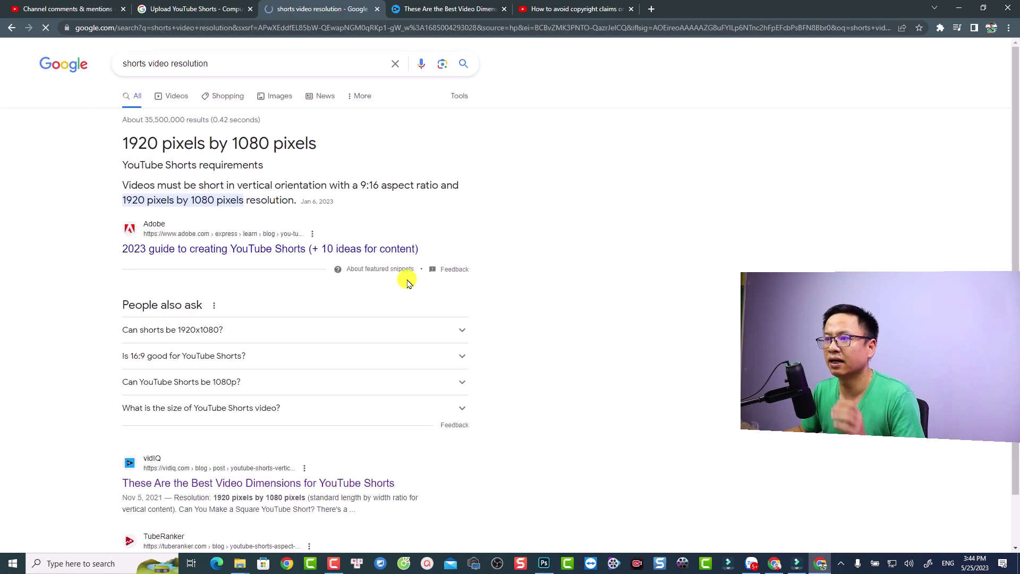
Highlight the resolution in the featured snippet and open the vidIQ article "These Are the Best Video Dimensions for YouTube Shorts".
{"action": "left_click_drag", "start_coordinate": [127, 144], "coordinate": [287, 150]}
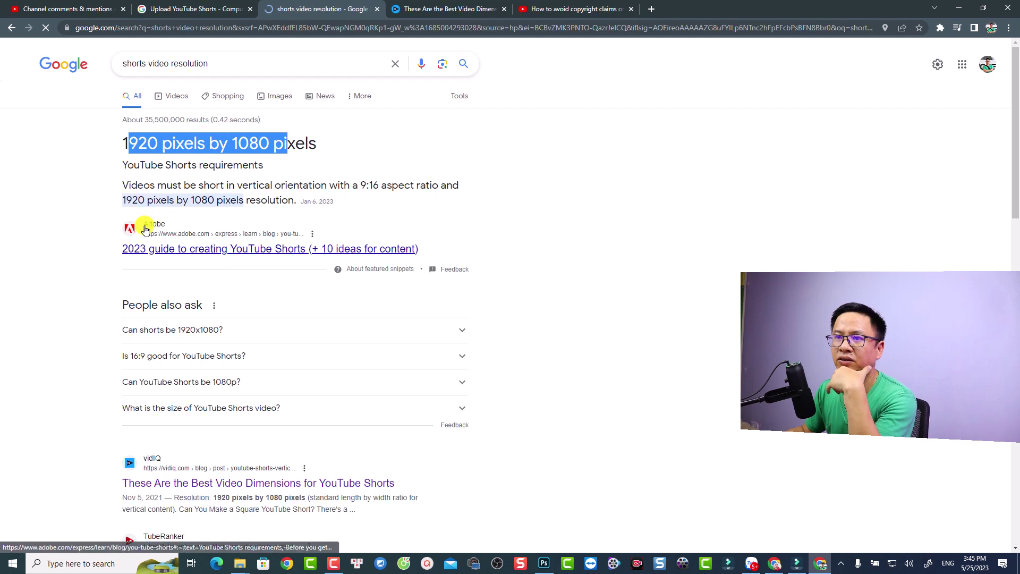
{"action": "scroll", "coordinate": [205, 347], "scroll_direction": "down", "scroll_amount": 2}
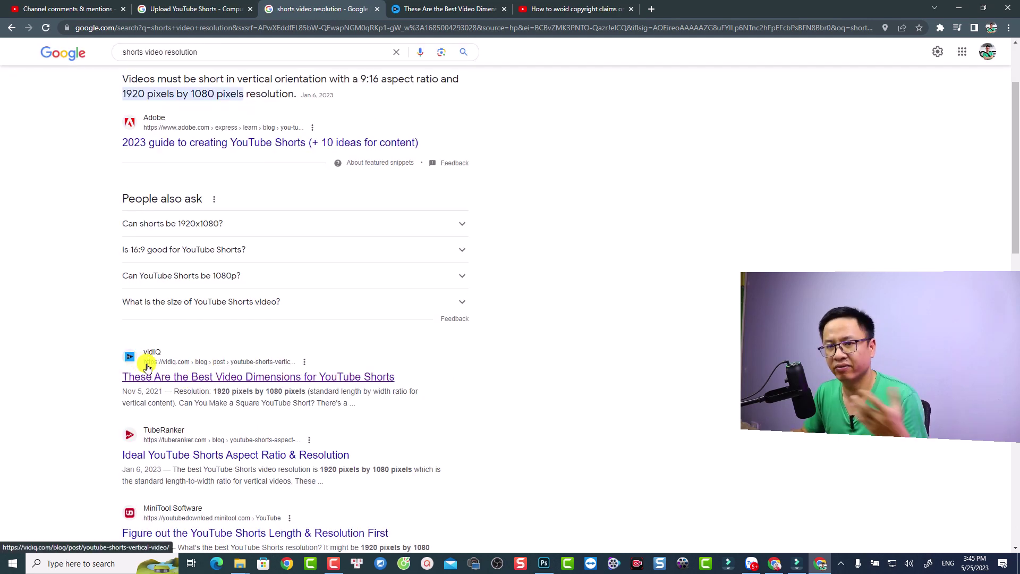
{"action": "left_click", "coordinate": [174, 378]}
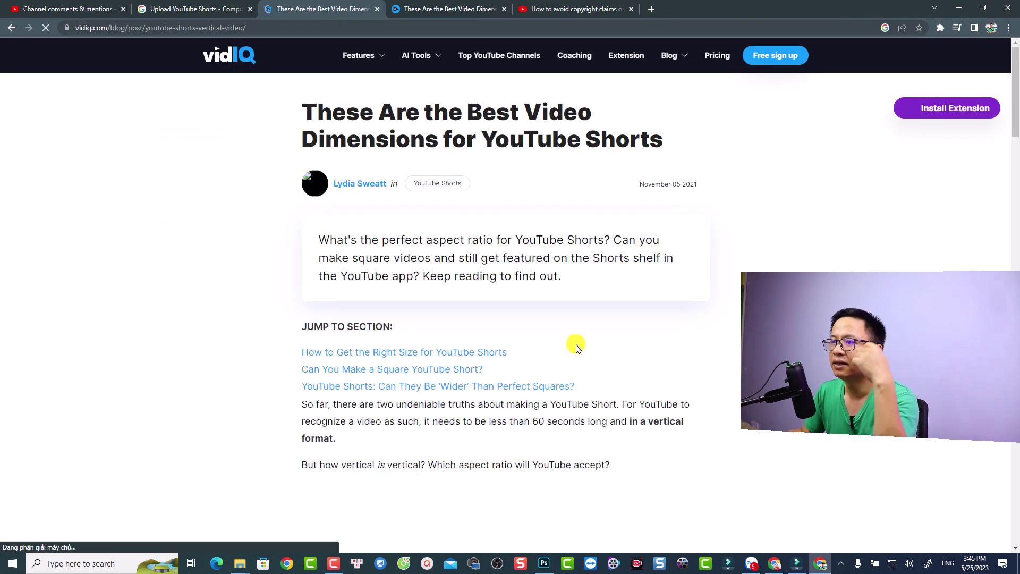
Examine the article's aspect ratio, resolution and square Shorts sections down to the format diagram, highlighting the key dimensions.
{"action": "scroll", "coordinate": [575, 344], "scroll_direction": "down", "scroll_amount": 7}
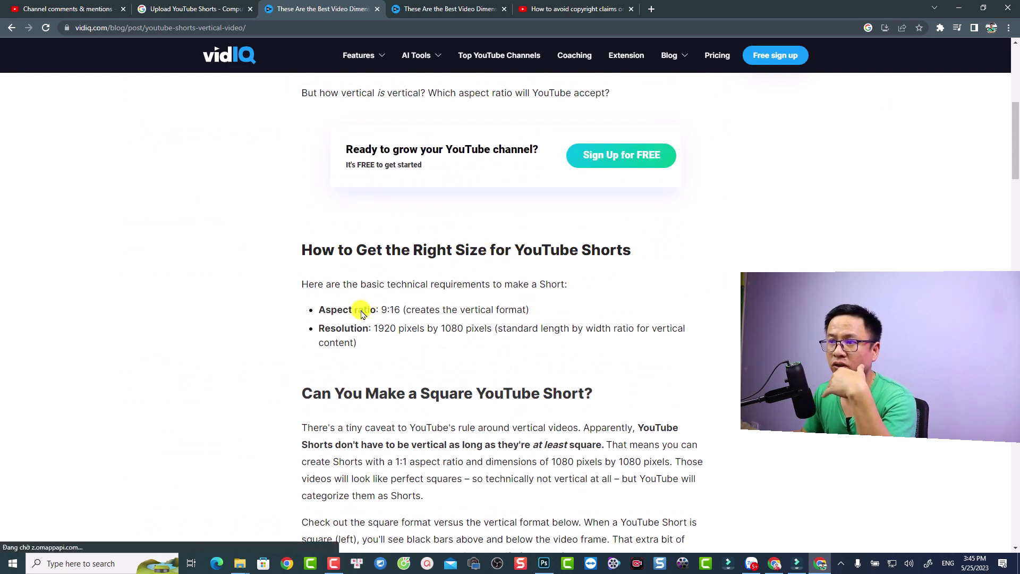
{"action": "left_click_drag", "start_coordinate": [378, 310], "coordinate": [405, 311]}
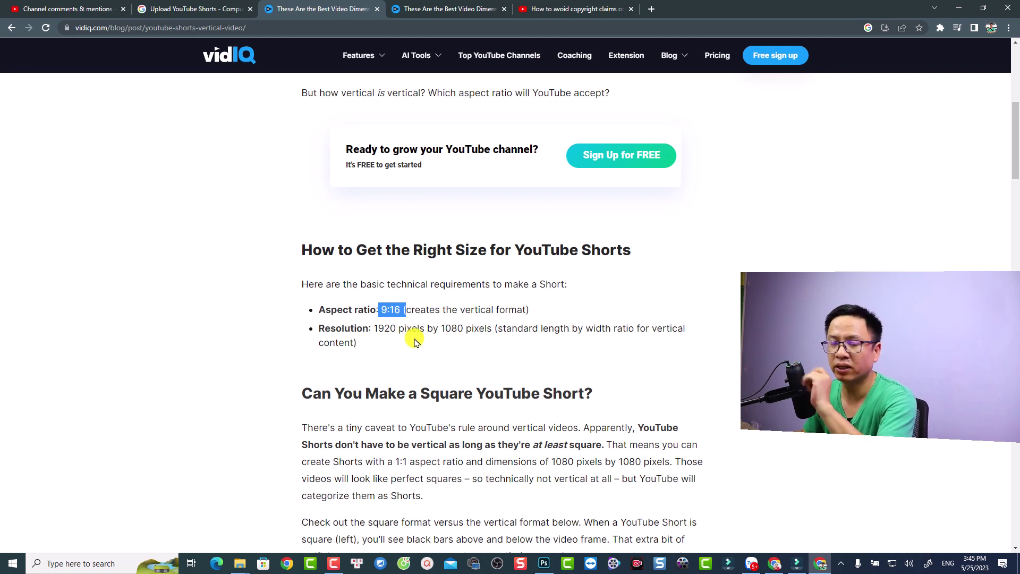
{"action": "left_click_drag", "start_coordinate": [375, 332], "coordinate": [398, 332]}
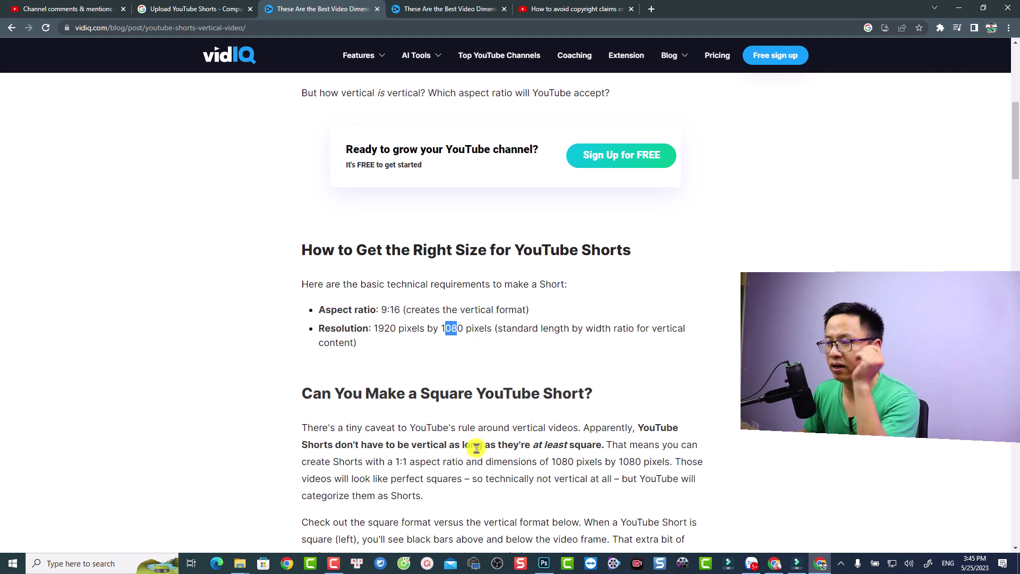
{"action": "scroll", "coordinate": [477, 447], "scroll_direction": "down", "scroll_amount": 3}
{"action": "left_click_drag", "start_coordinate": [507, 302], "coordinate": [547, 319]}
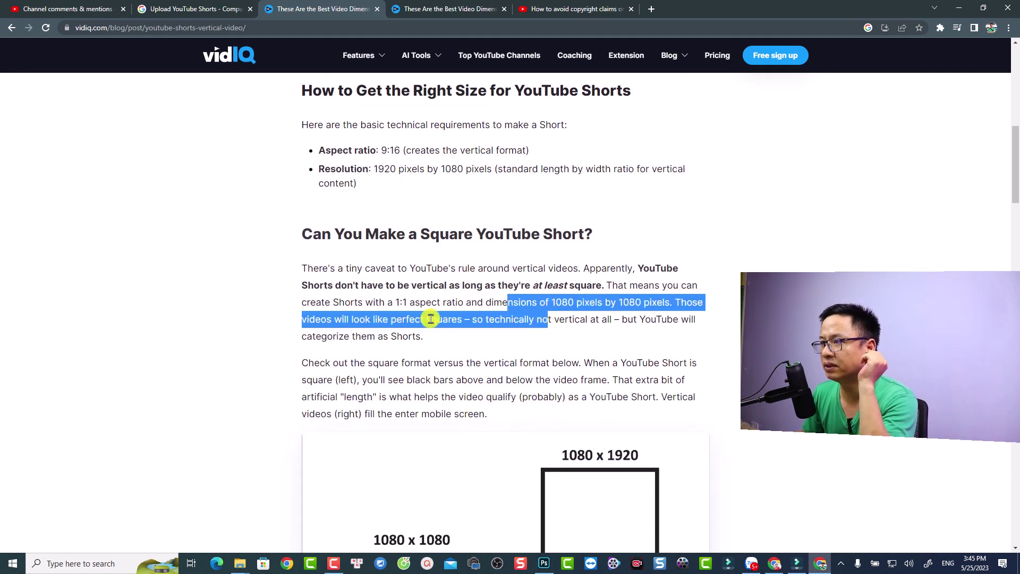
{"action": "left_click", "coordinate": [459, 366]}
{"action": "scroll", "coordinate": [461, 319], "scroll_direction": "down", "scroll_amount": 4}
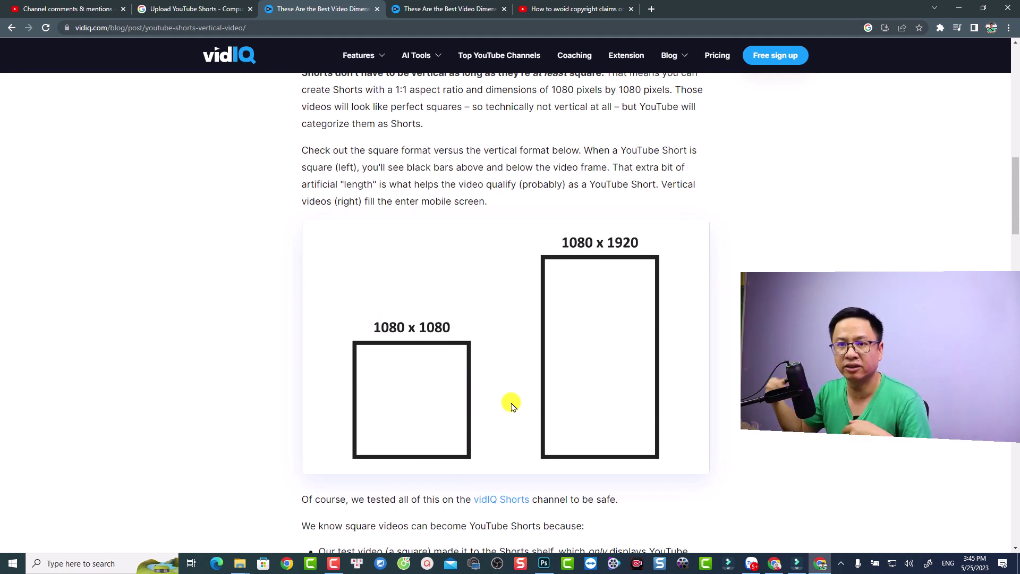
Switch to Wondershare Filmora and create a new 9:16 (Portrait) project without saving the current one.
{"action": "left_click", "coordinate": [796, 562]}
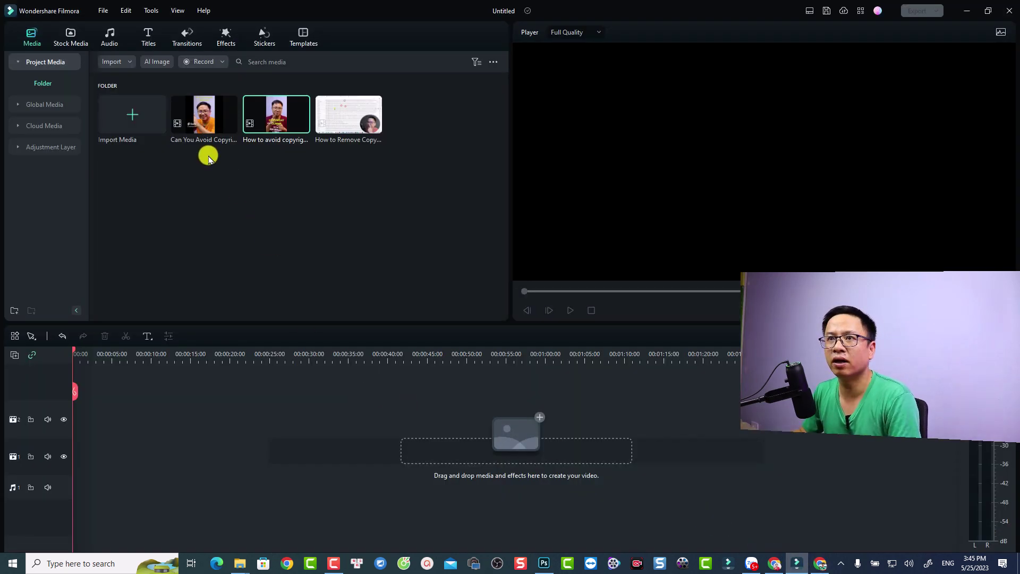
{"action": "left_click", "coordinate": [102, 11]}
{"action": "mouse_move", "coordinate": [113, 34]}
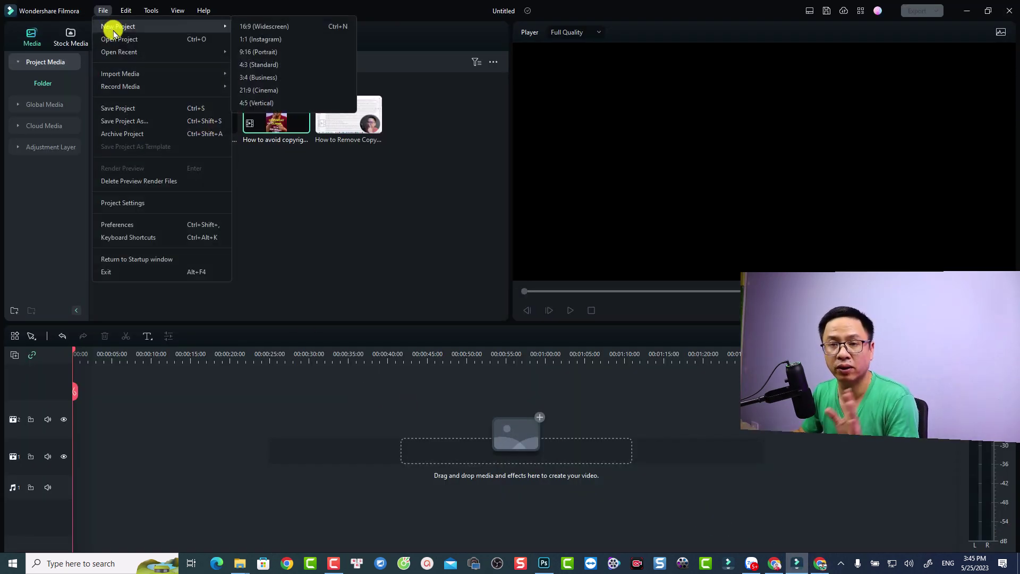
{"action": "left_click", "coordinate": [252, 55]}
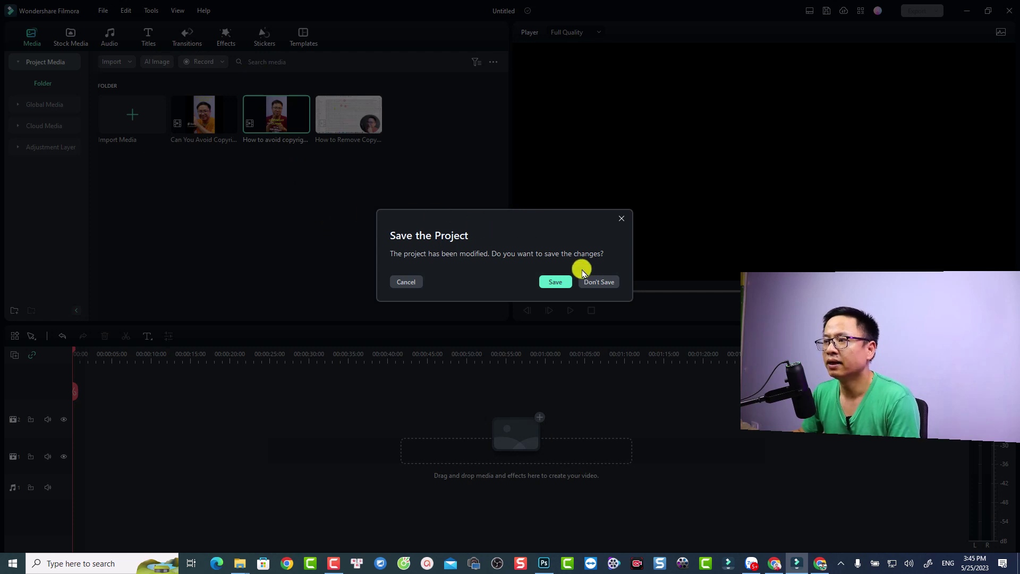
{"action": "left_click", "coordinate": [594, 282]}
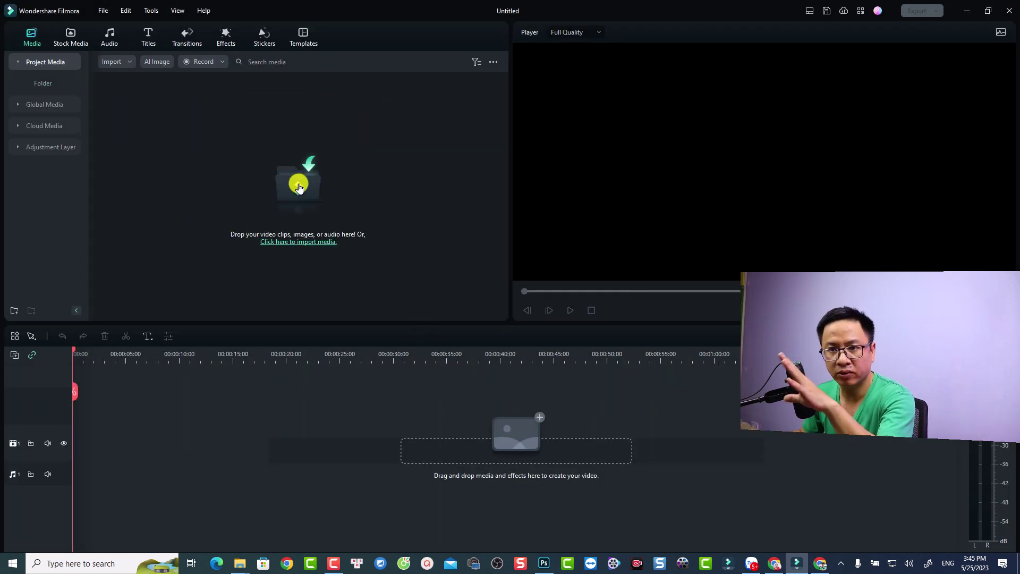
Import the video MVI_8783 from the Canon 800D\2023_05_23 folder on the C: drive into the project media.
{"action": "left_click", "coordinate": [318, 244]}
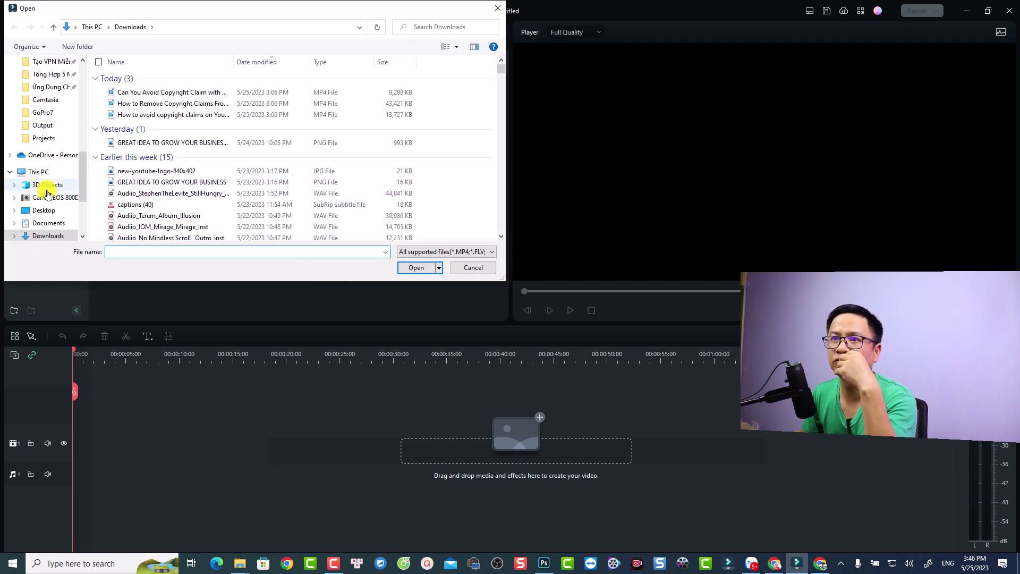
{"action": "left_click", "coordinate": [39, 172]}
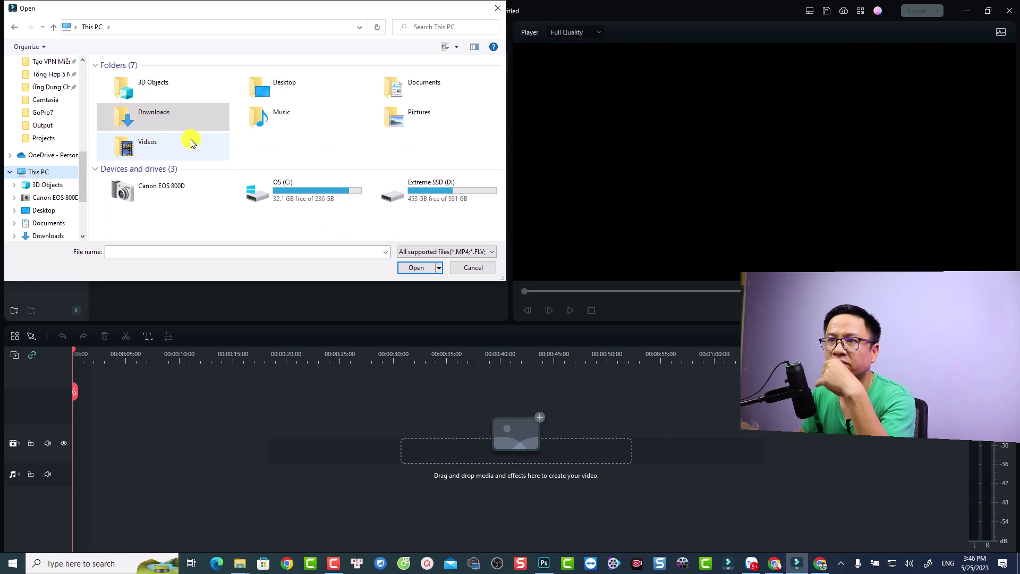
{"action": "double_click", "coordinate": [306, 193]}
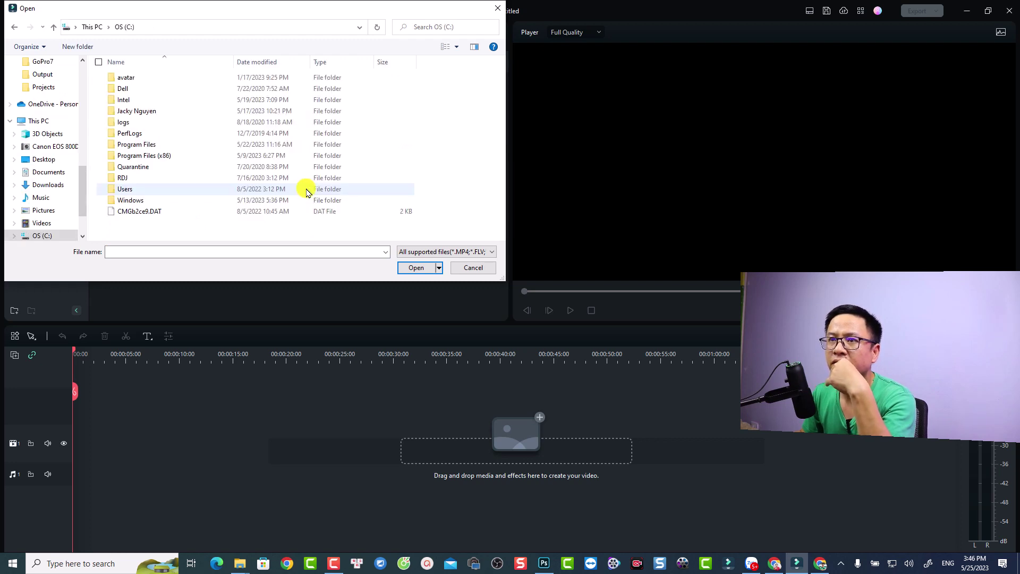
{"action": "double_click", "coordinate": [137, 108]}
{"action": "left_click", "coordinate": [141, 144]}
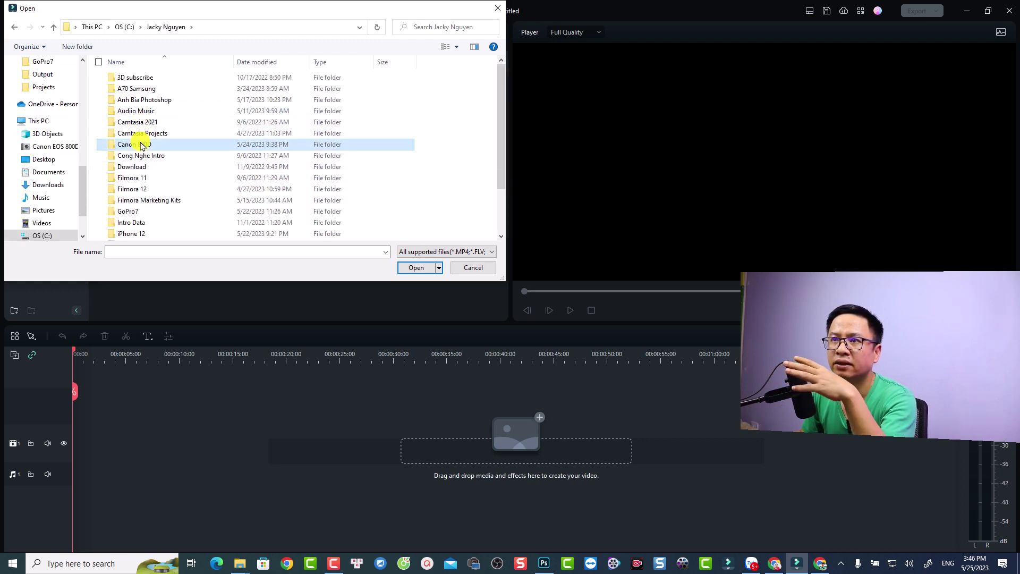
{"action": "double_click", "coordinate": [141, 145]}
{"action": "double_click", "coordinate": [294, 101]}
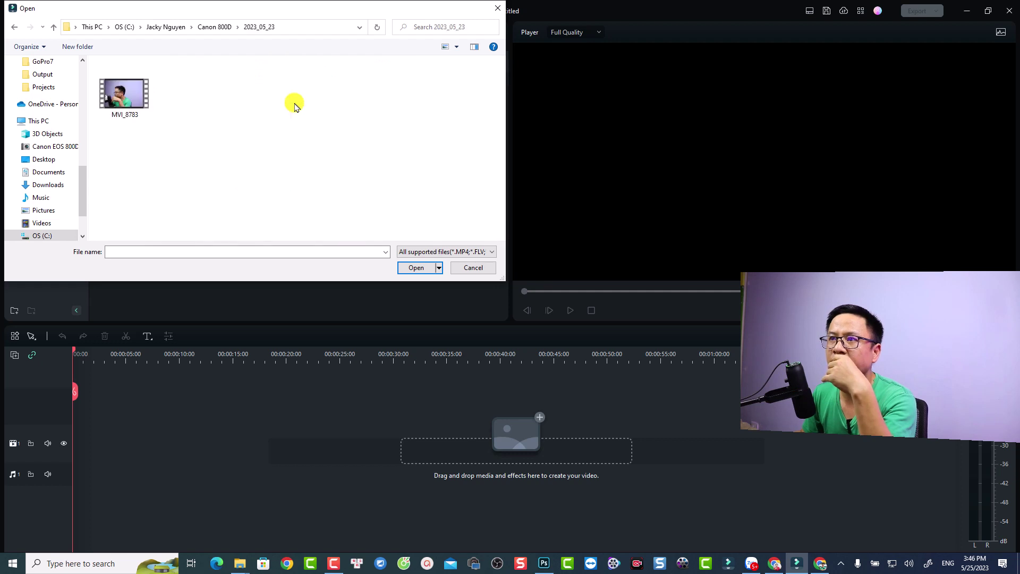
{"action": "left_click", "coordinate": [134, 100]}
{"action": "left_click", "coordinate": [412, 268]}
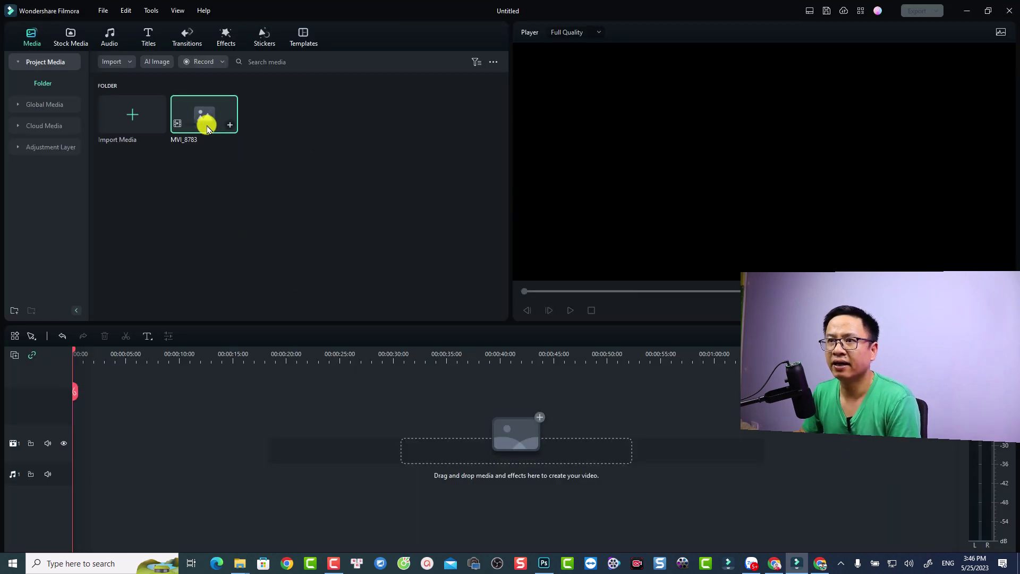
Place the MVI_8783 clip at the start of the video track, keeping the project settings of 1080 x 1920 25fps.
{"action": "left_click_drag", "start_coordinate": [207, 128], "coordinate": [68, 446]}
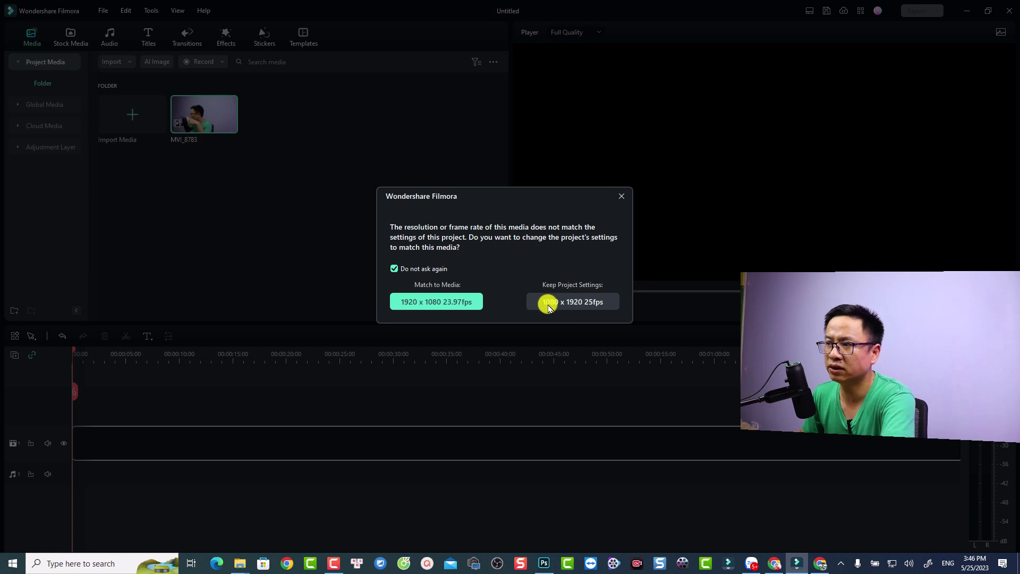
{"action": "left_click", "coordinate": [576, 307]}
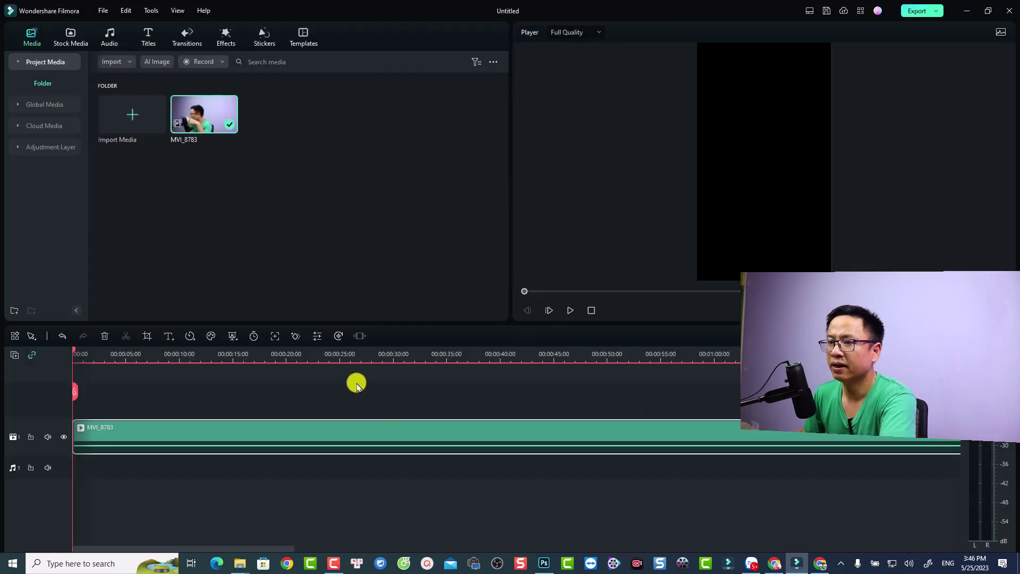
Crop the MVI_8783 clip to fill the portrait frame, shifting the 608 x 1080 crop area onto the speaker's face and microphone.
{"action": "right_click", "coordinate": [126, 433]}
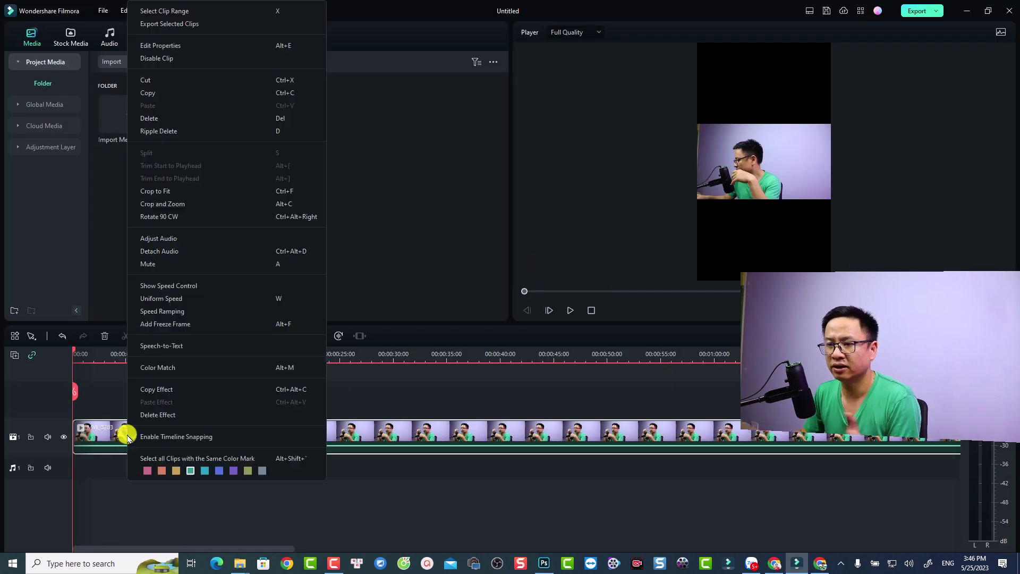
{"action": "left_click", "coordinate": [563, 189]}
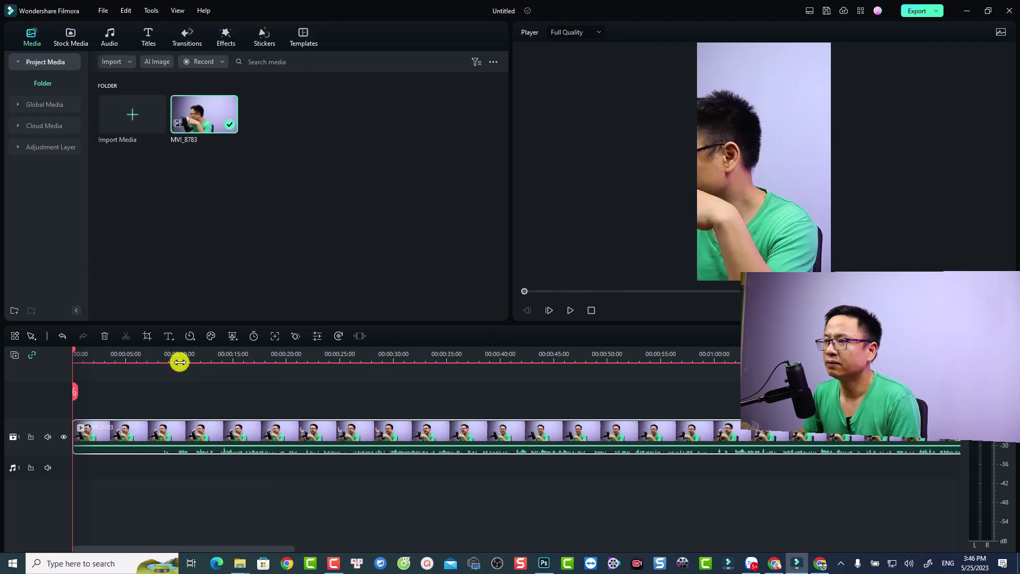
{"action": "left_click", "coordinate": [147, 335]}
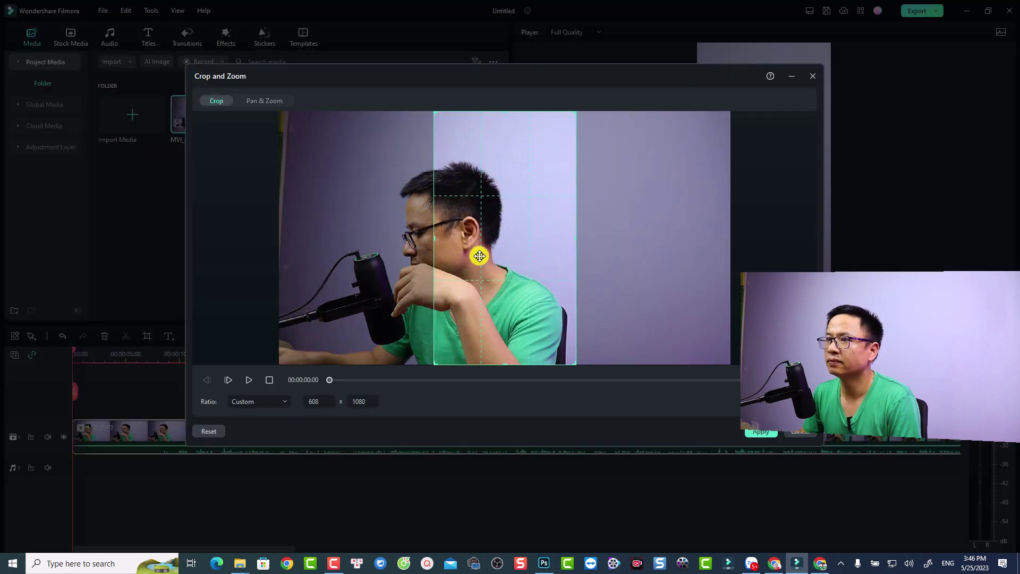
{"action": "left_click_drag", "start_coordinate": [479, 256], "coordinate": [423, 264]}
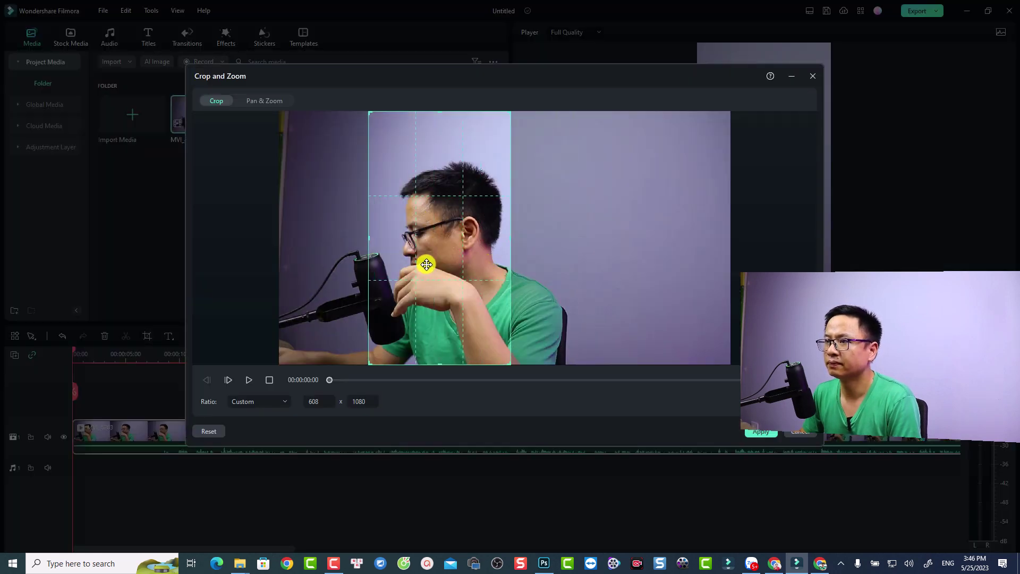
{"action": "left_click", "coordinate": [761, 432]}
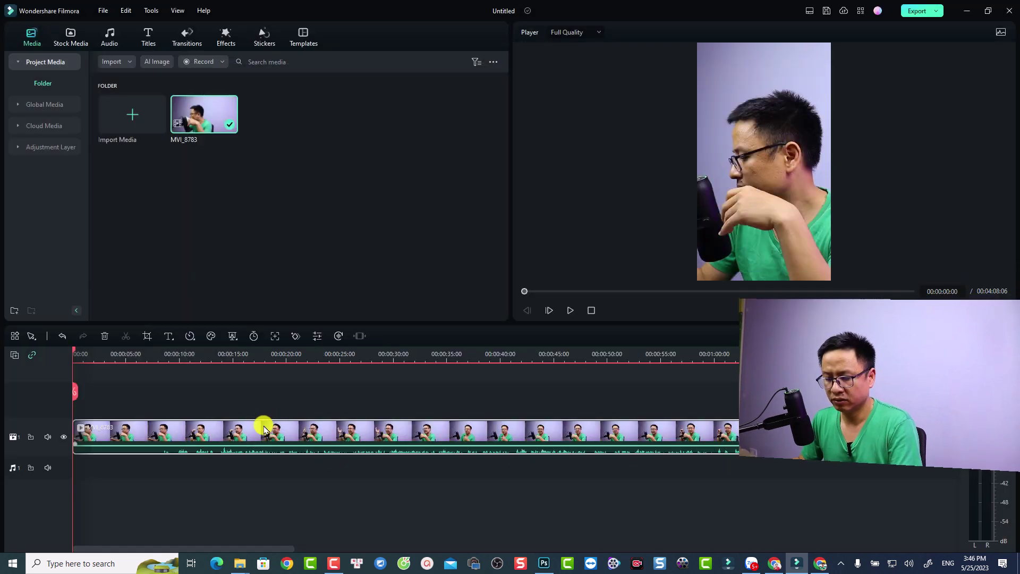
Play the cropped clip briefly, then record a microphone voiceover of about 18 seconds from the start of the timeline with the project muted.
{"action": "left_click", "coordinate": [260, 485]}
{"action": "key", "text": "space"}
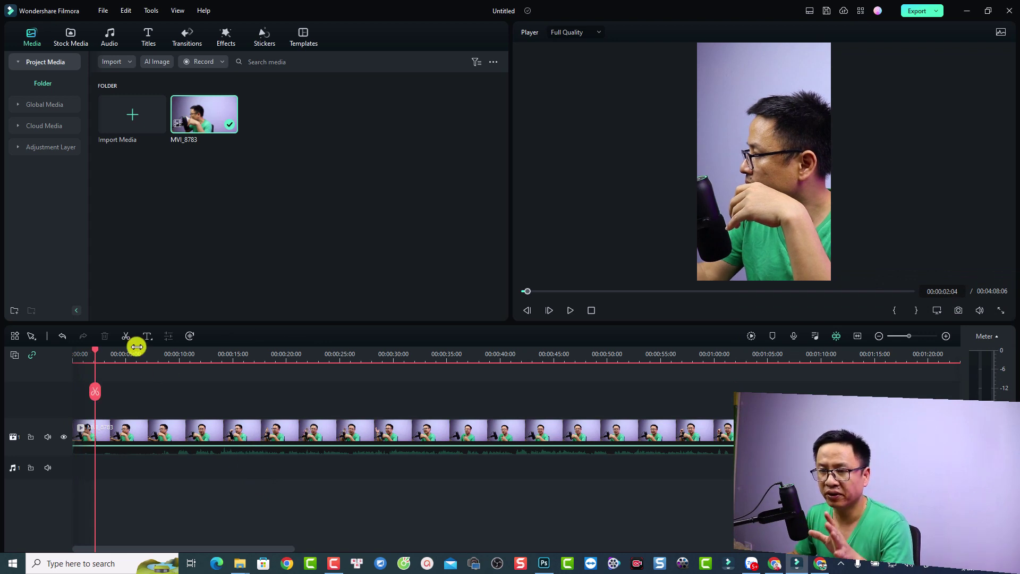
{"action": "left_click_drag", "start_coordinate": [98, 352], "coordinate": [56, 346]}
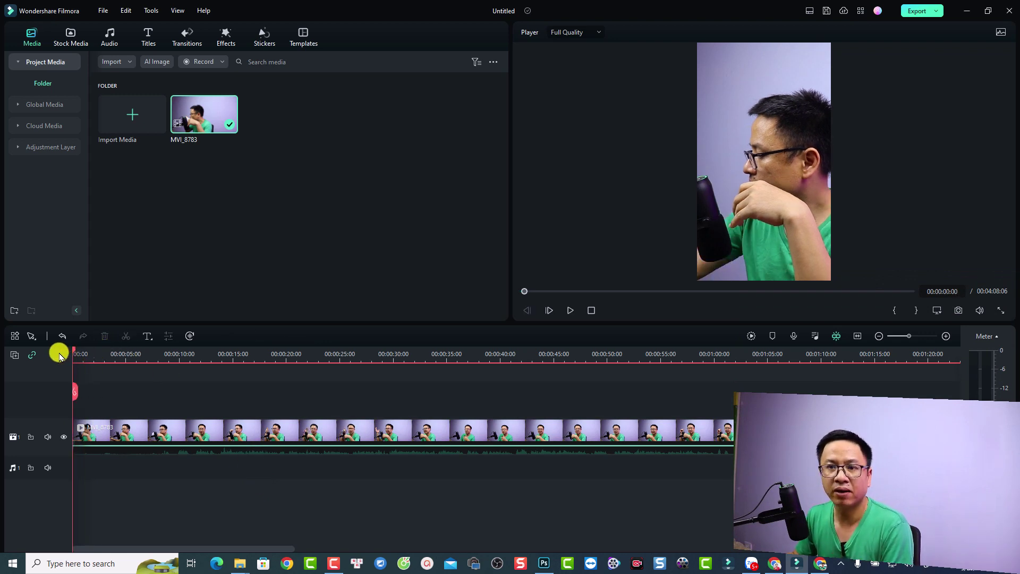
{"action": "left_click", "coordinate": [792, 337]}
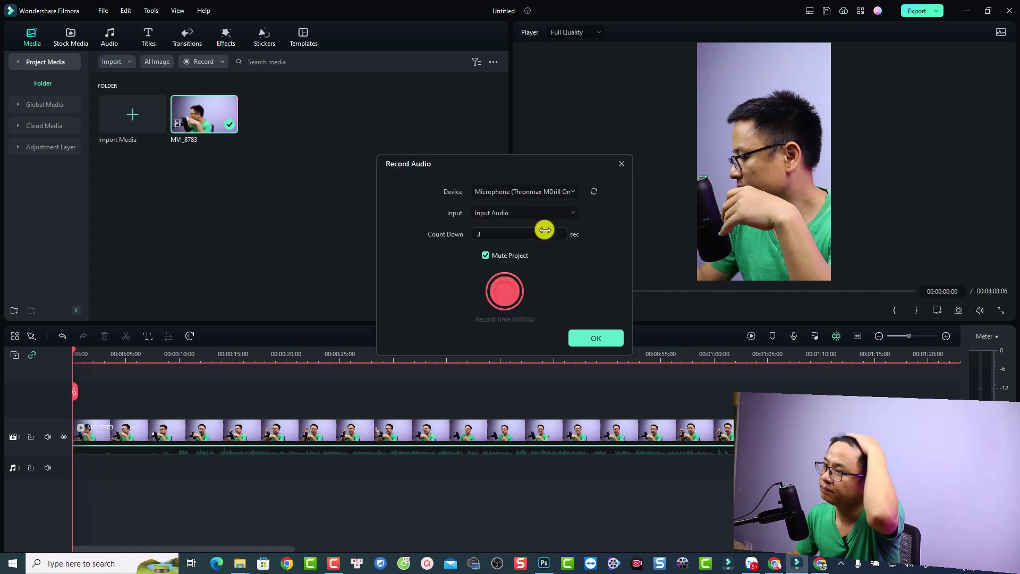
{"action": "left_click", "coordinate": [506, 290]}
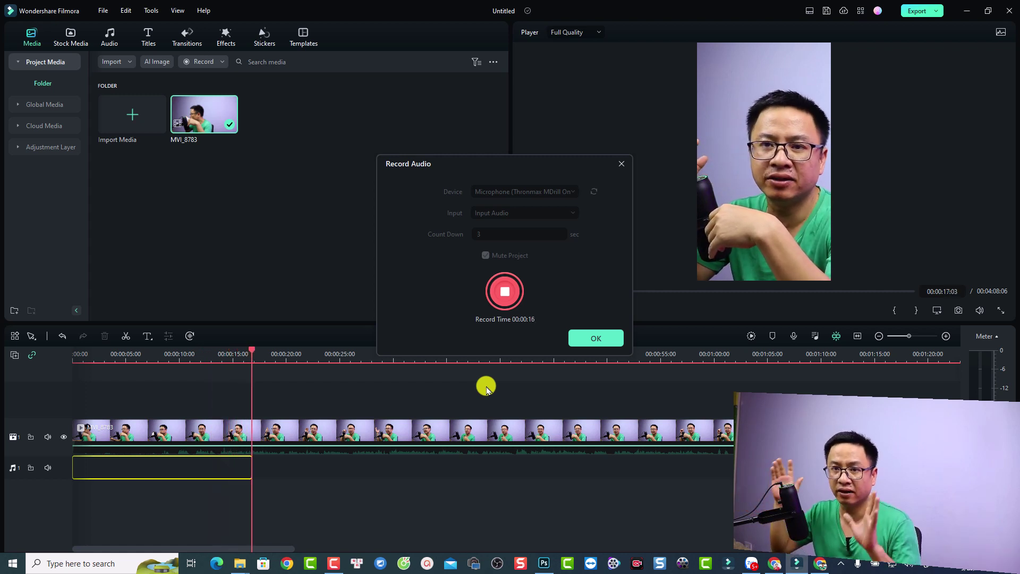
{"action": "key", "text": "space"}
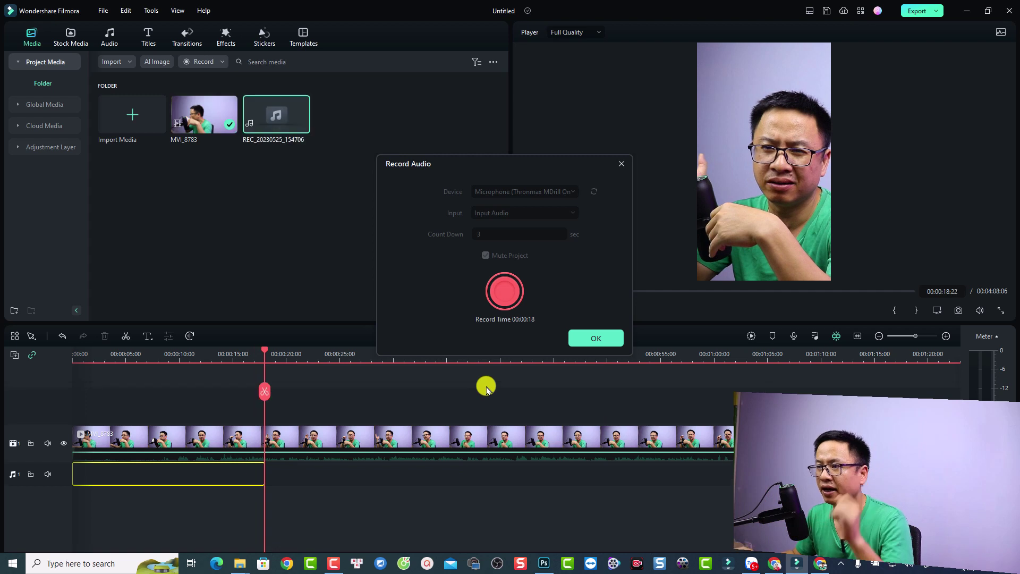
{"action": "left_click", "coordinate": [588, 337]}
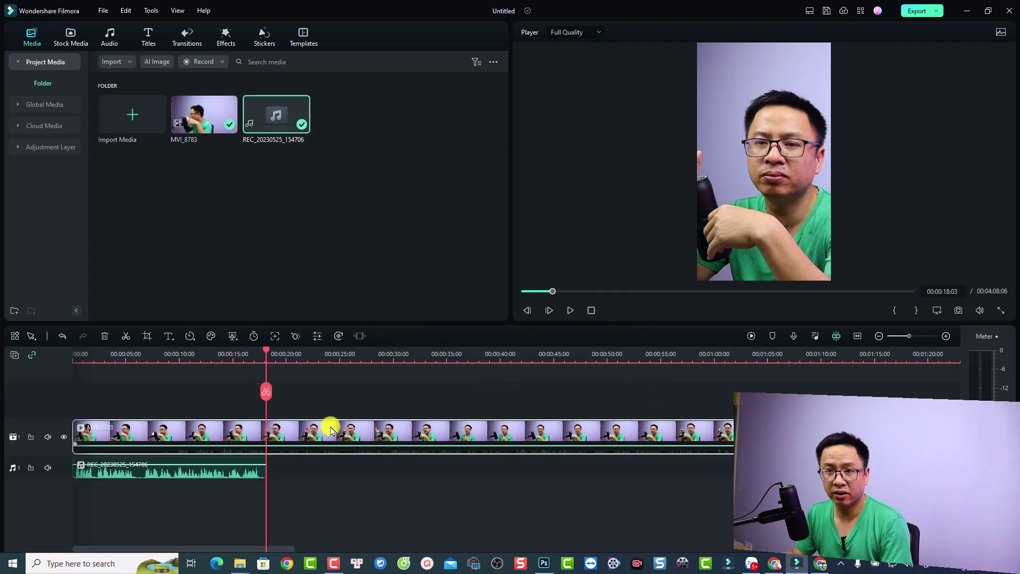
Split the MVI_8783 clip at the end of the voiceover and delete the remaining part.
{"action": "key", "text": "ctrl+b"}
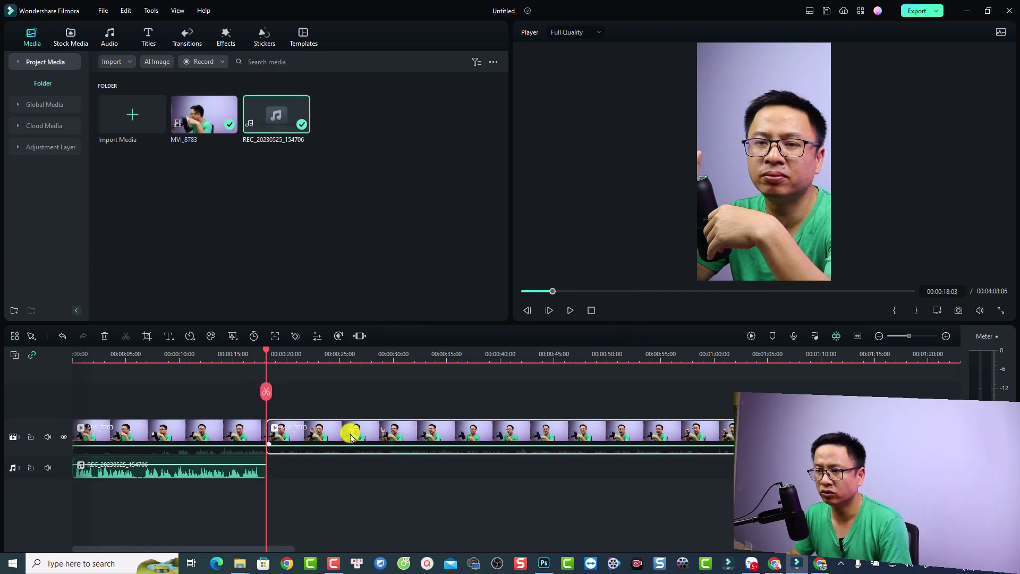
{"action": "key", "text": "Delete"}
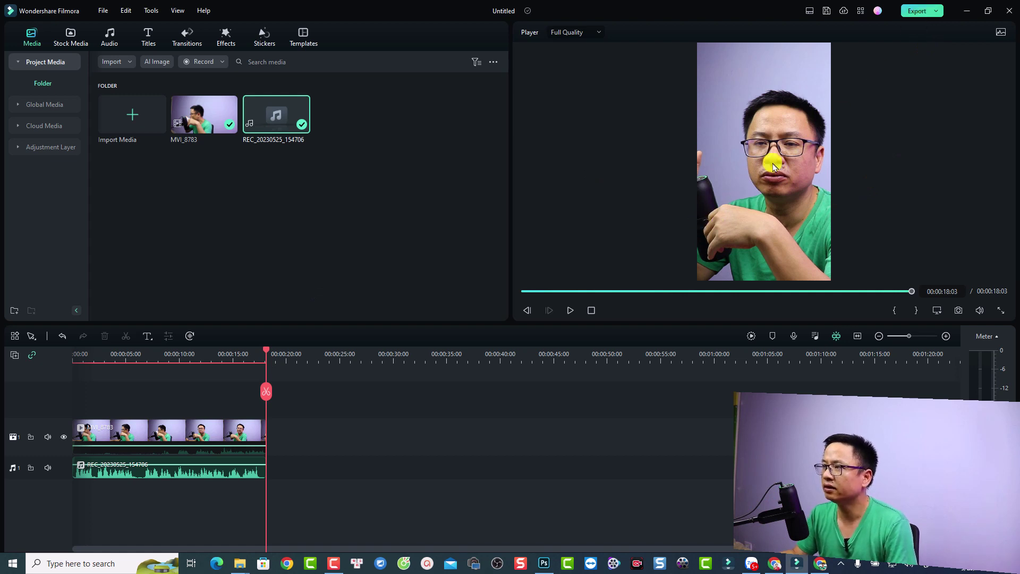
Prepare a local export with the Custom preset, setting the bitrate mode to CBR (Constant Bitrate) and the bit rate to 15000 kbps.
{"action": "key", "text": "ctrl+e"}
{"action": "left_click", "coordinate": [582, 171]}
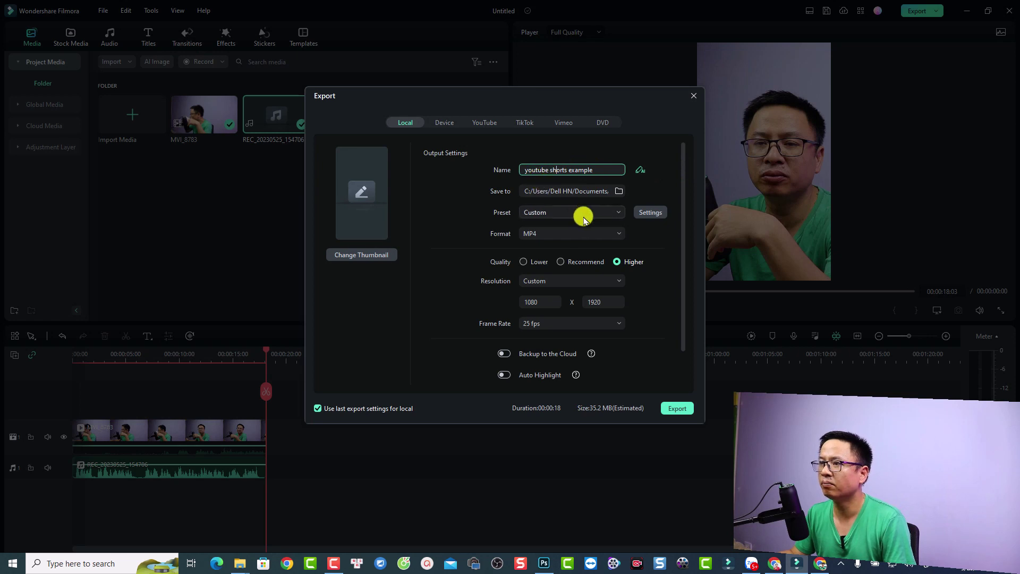
{"action": "left_click", "coordinate": [616, 212]}
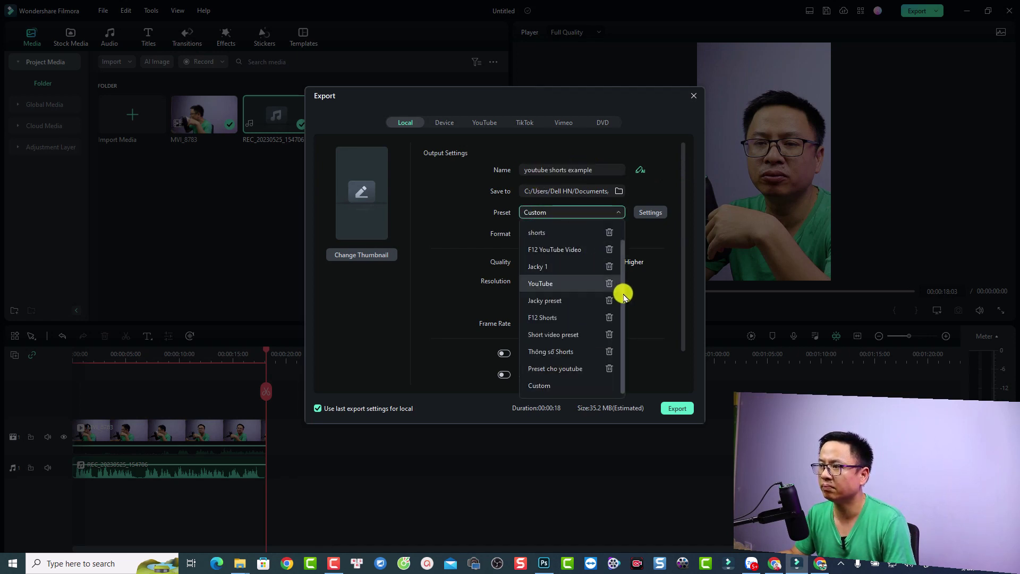
{"action": "left_click", "coordinate": [584, 232]}
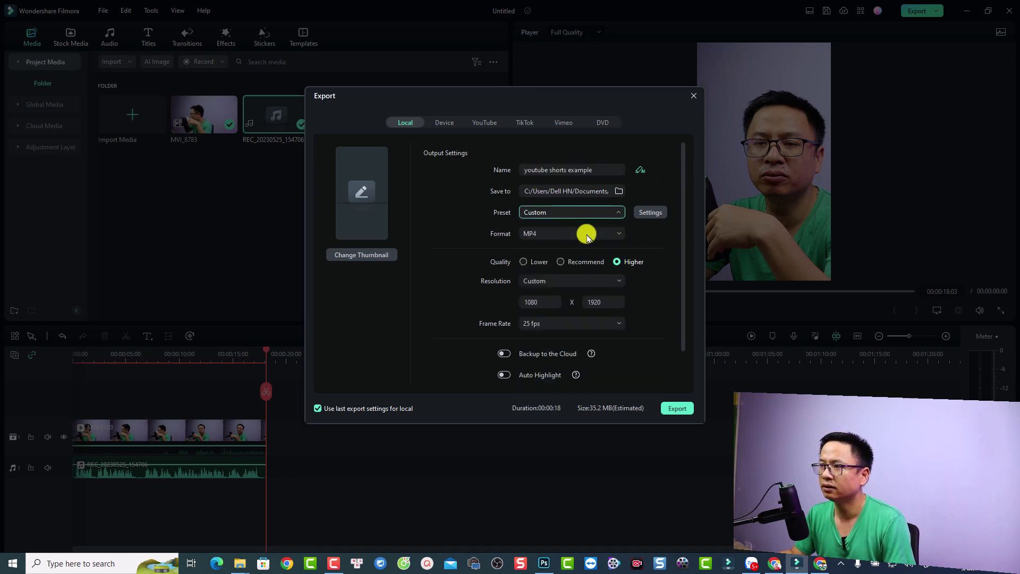
{"action": "left_click", "coordinate": [649, 213]}
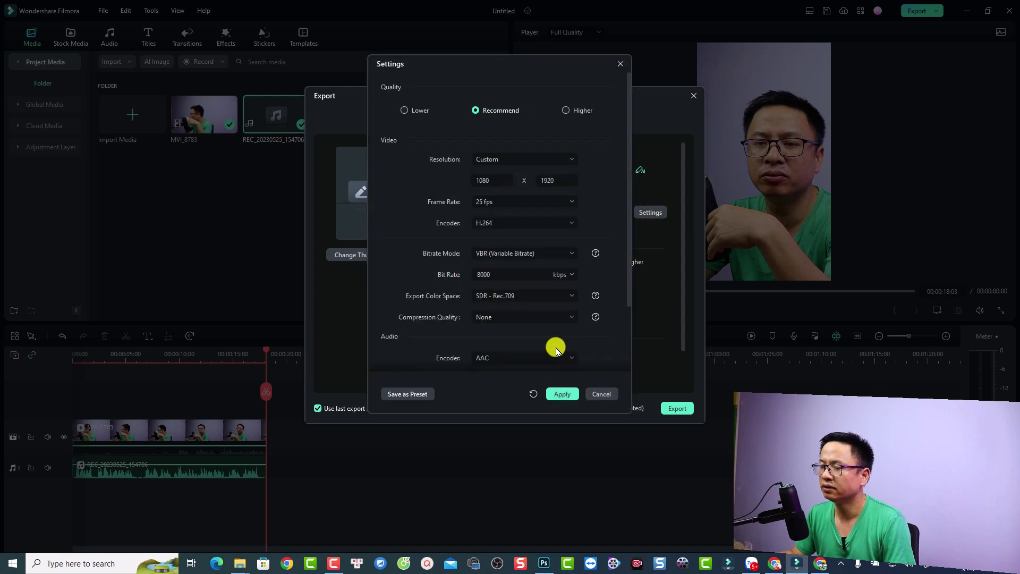
{"action": "left_click", "coordinate": [558, 253]}
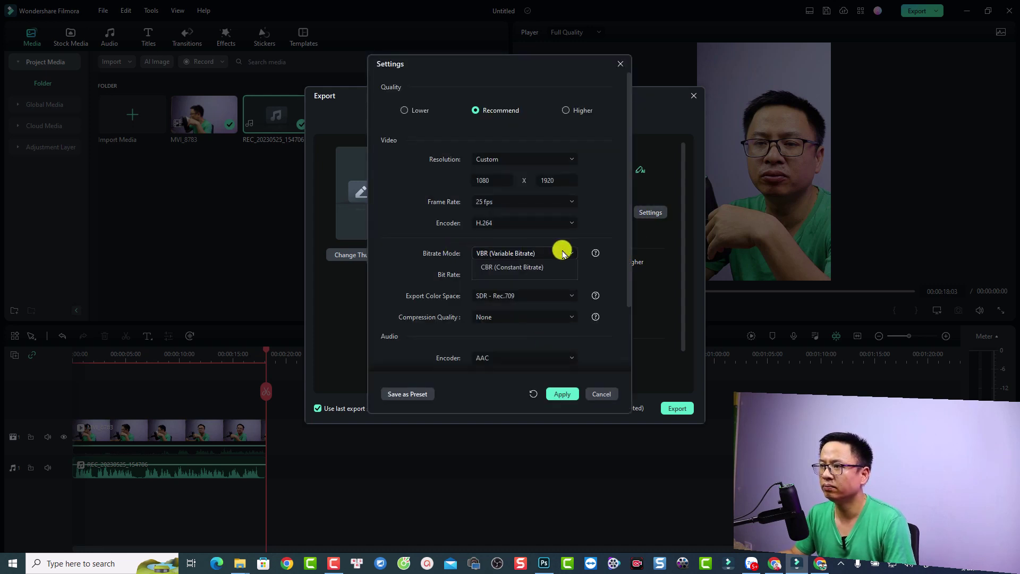
{"action": "left_click", "coordinate": [525, 291]}
{"action": "left_click", "coordinate": [560, 273]}
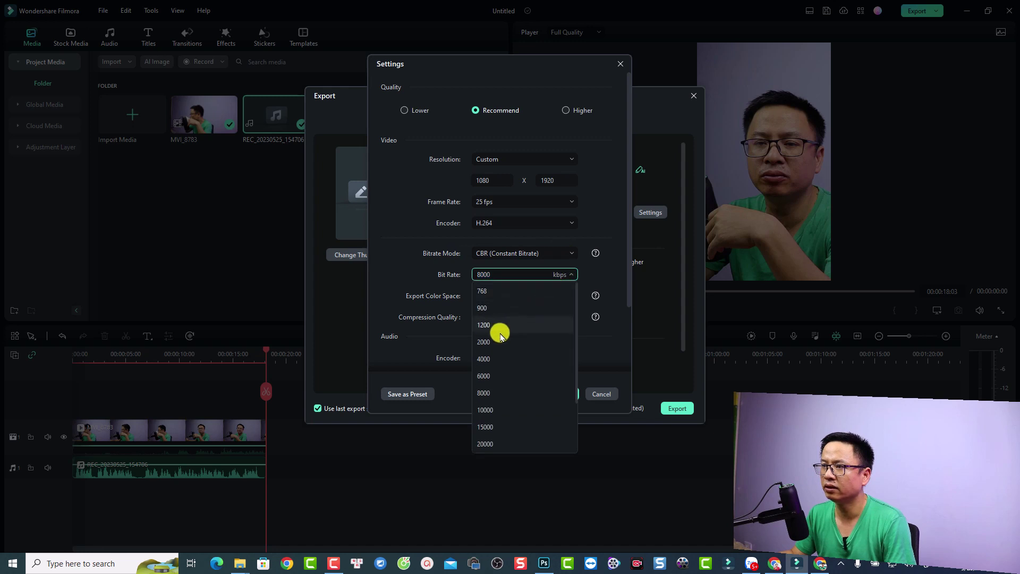
{"action": "left_click", "coordinate": [479, 426]}
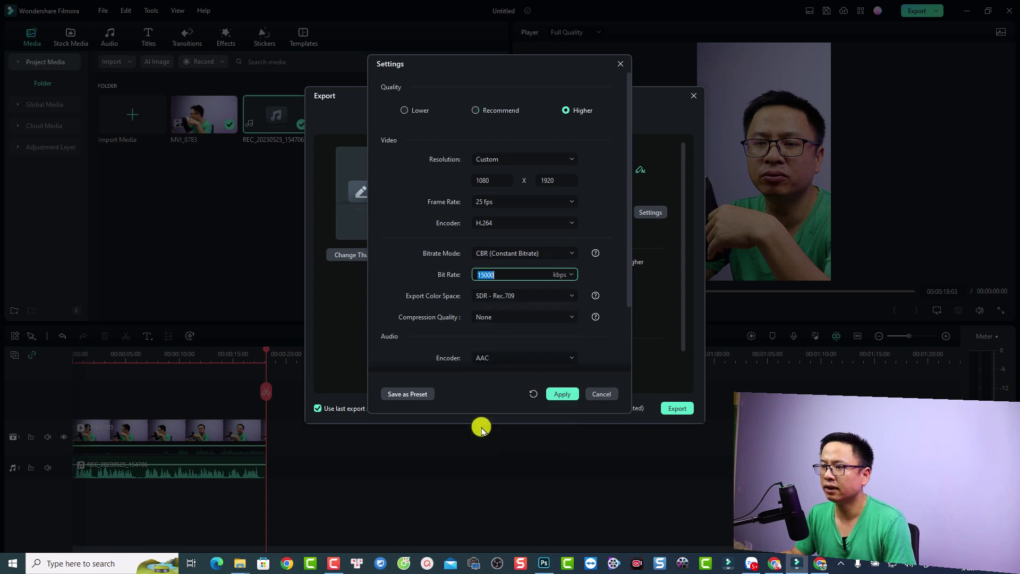
{"action": "left_click", "coordinate": [558, 393]}
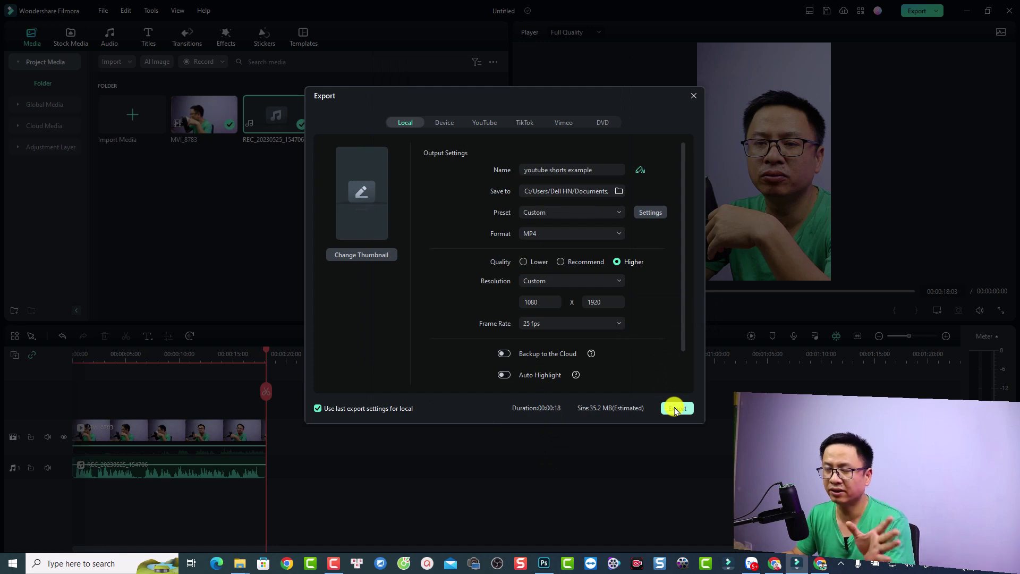
Export the project as an MP4 and open the folder containing the exported file.
{"action": "left_click", "coordinate": [676, 408]}
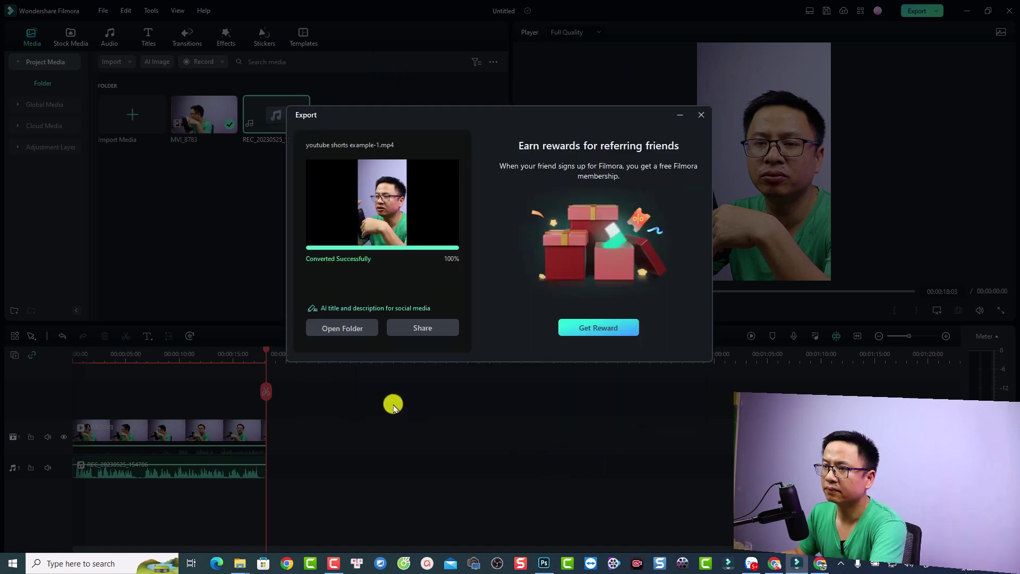
{"action": "left_click", "coordinate": [340, 328]}
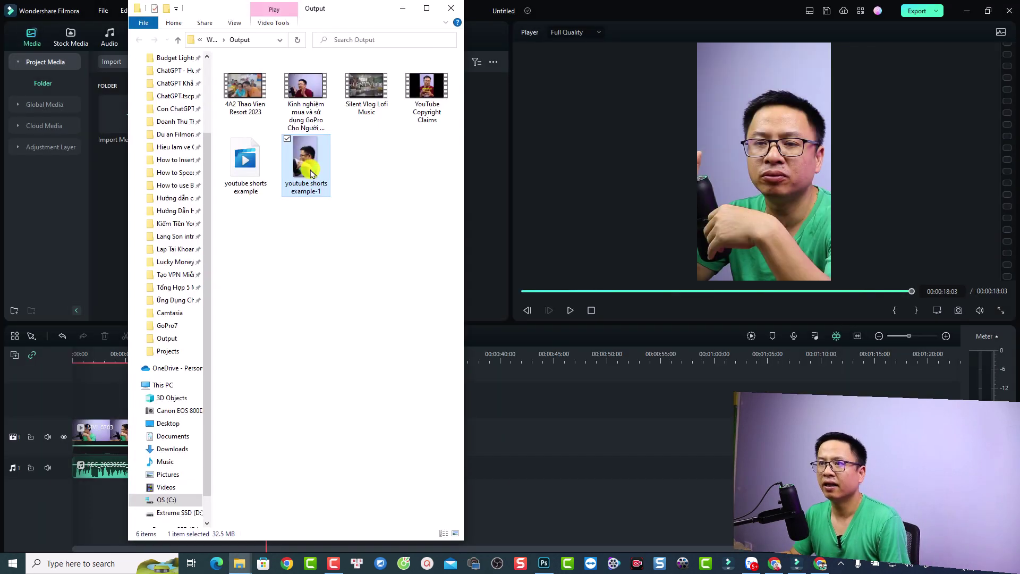
Check the frame width, frame height, bitrate and frame rate in the details of the exported file youtube shorts example-1.
{"action": "double_click", "coordinate": [312, 174]}
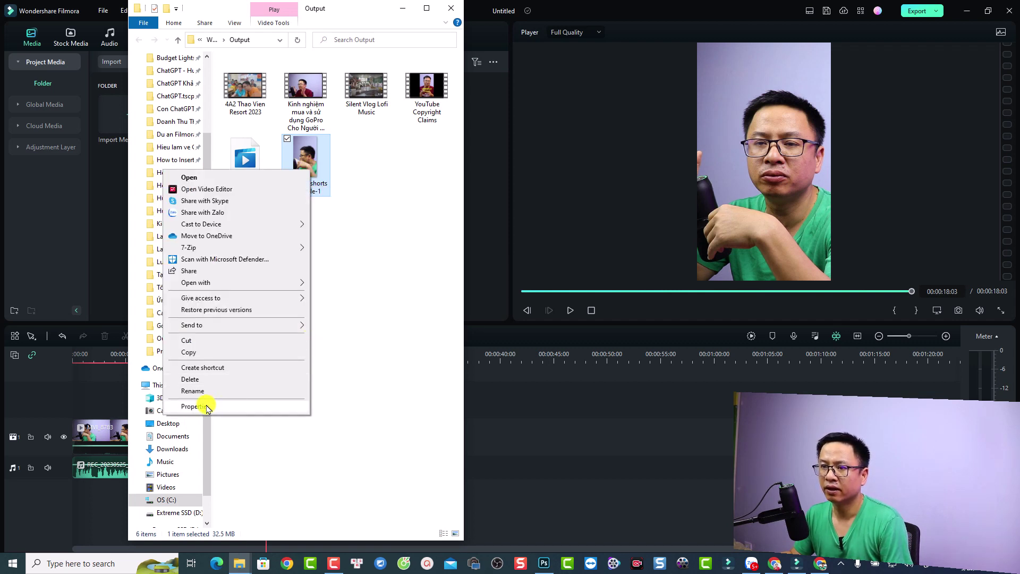
{"action": "left_click", "coordinate": [205, 406]}
{"action": "key", "text": "ctrl+Tab"}
{"action": "key", "text": "ctrl+Tab"}
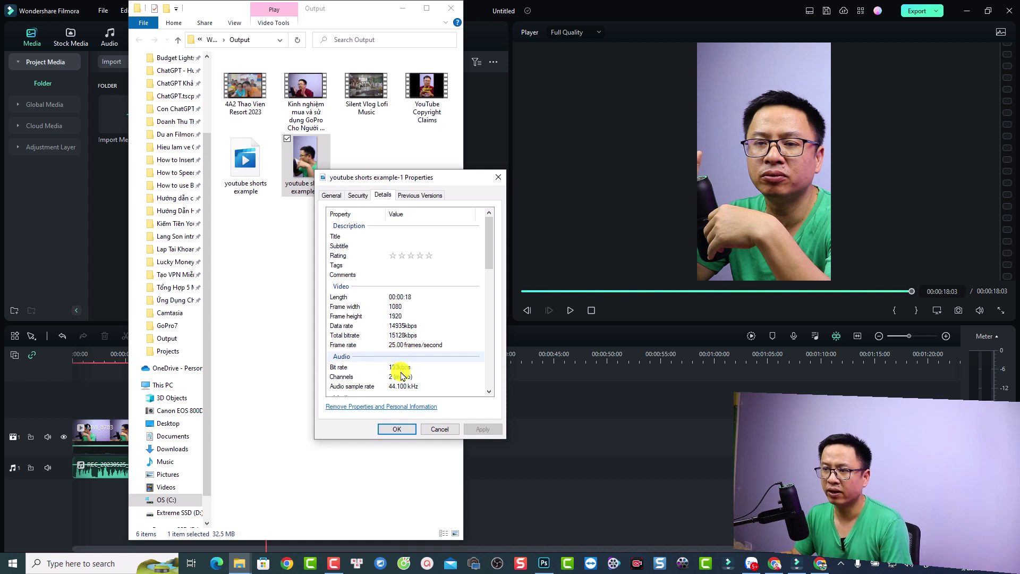
{"action": "left_click", "coordinate": [393, 429]}
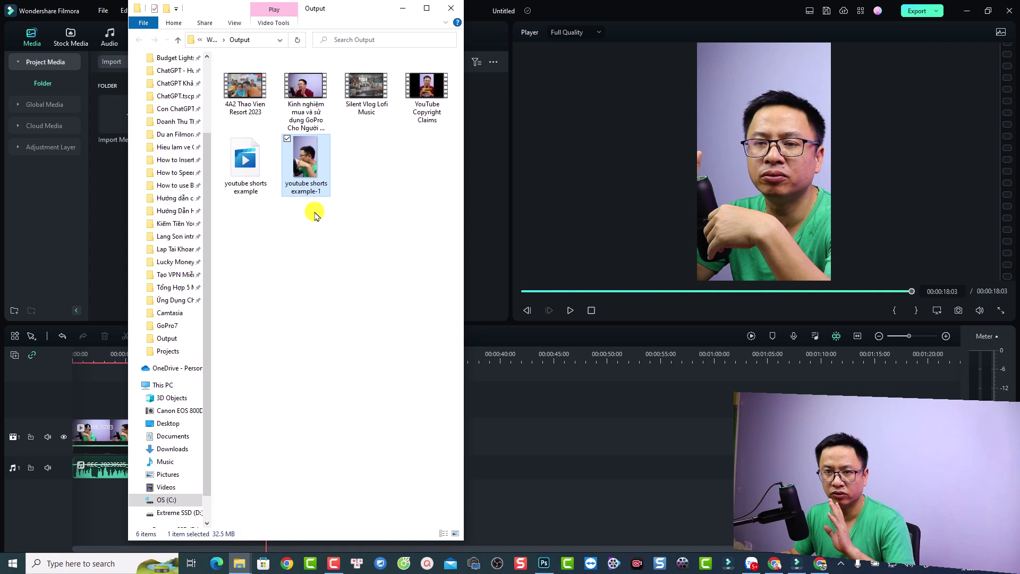
Switch to YouTube in Chrome and open the video upload dialog.
{"action": "left_click", "coordinate": [820, 563]}
{"action": "left_click", "coordinate": [557, 9]}
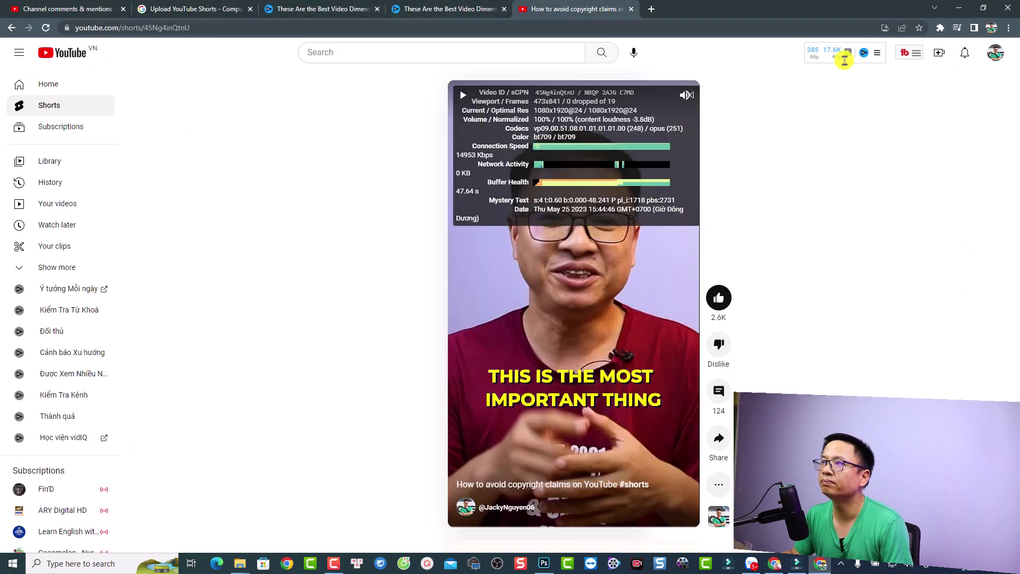
{"action": "left_click", "coordinate": [938, 56]}
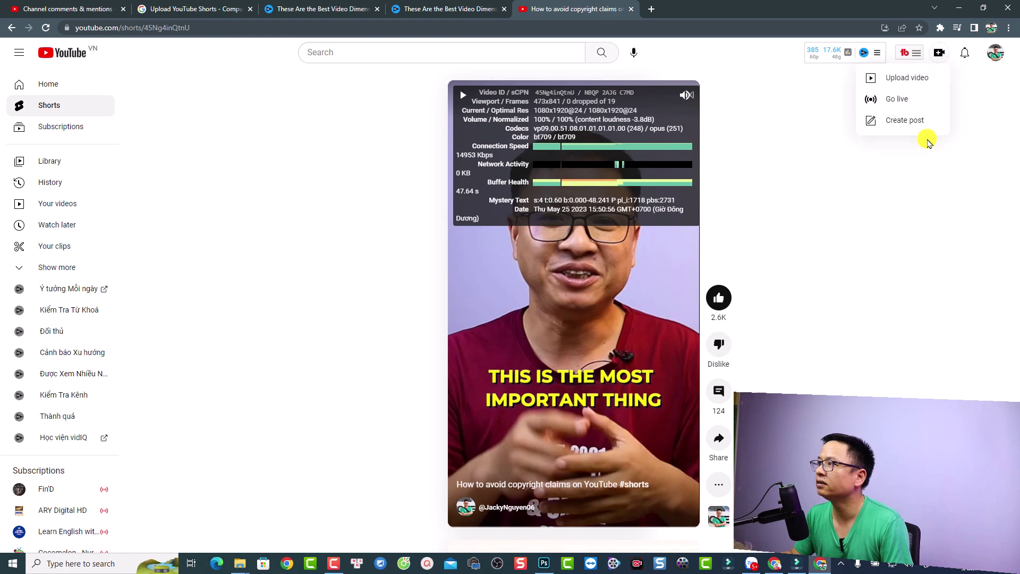
{"action": "left_click", "coordinate": [897, 78]}
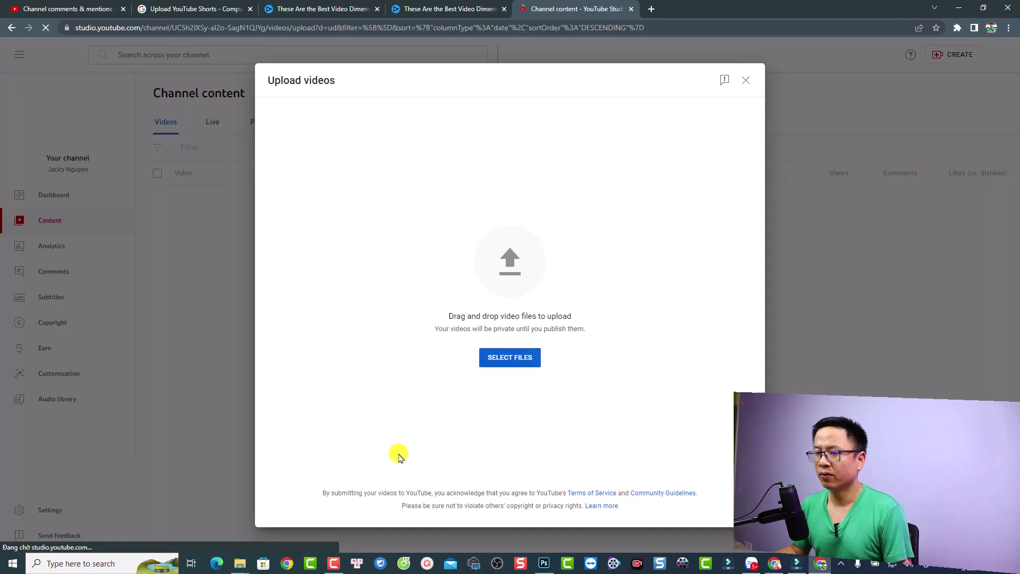
Upload the file youtube shorts example-1 from the Output folder in File Explorer to YouTube Studio.
{"action": "left_click", "coordinate": [240, 563]}
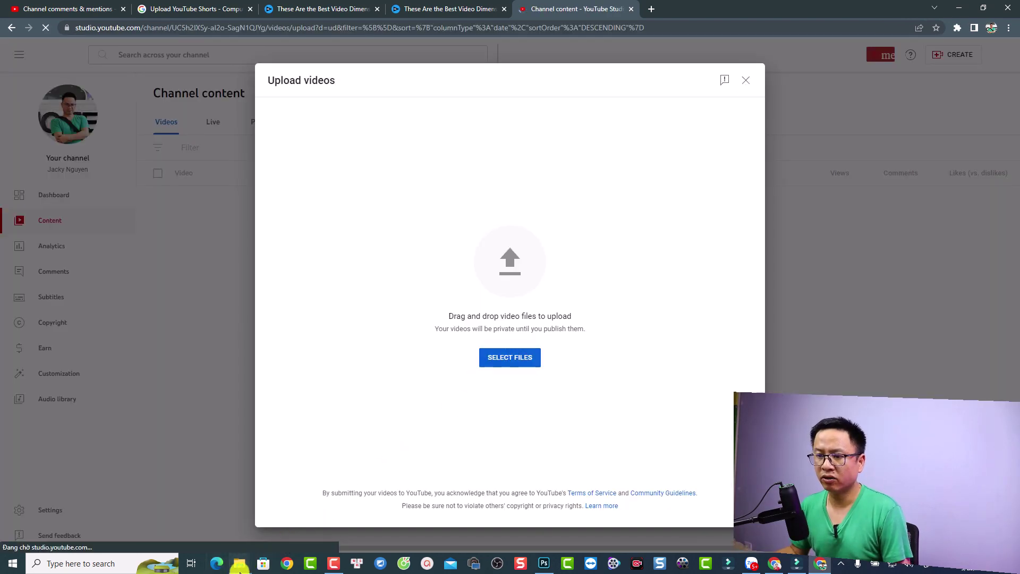
{"action": "left_click", "coordinate": [296, 512]}
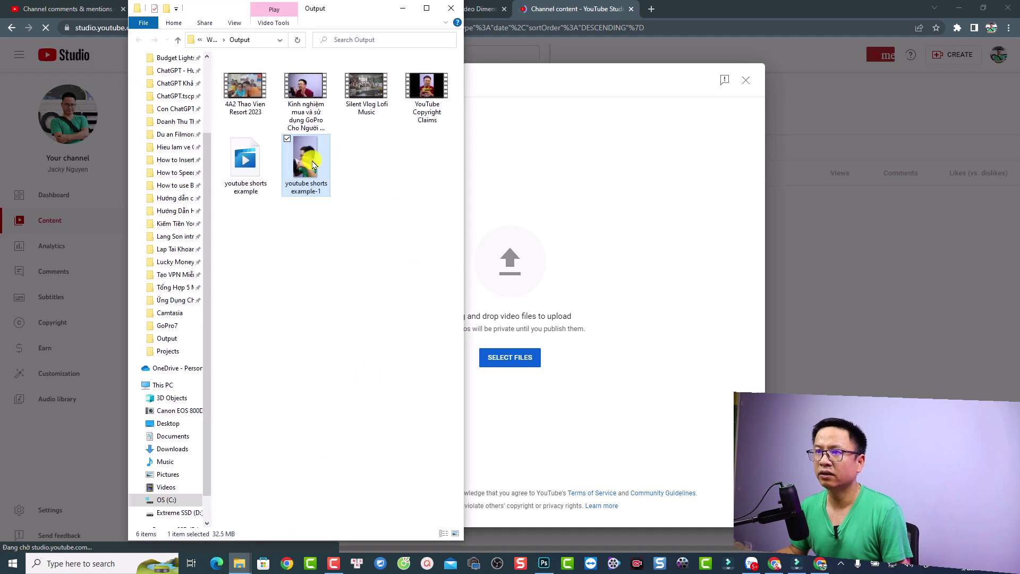
{"action": "left_click_drag", "start_coordinate": [303, 154], "coordinate": [530, 317]}
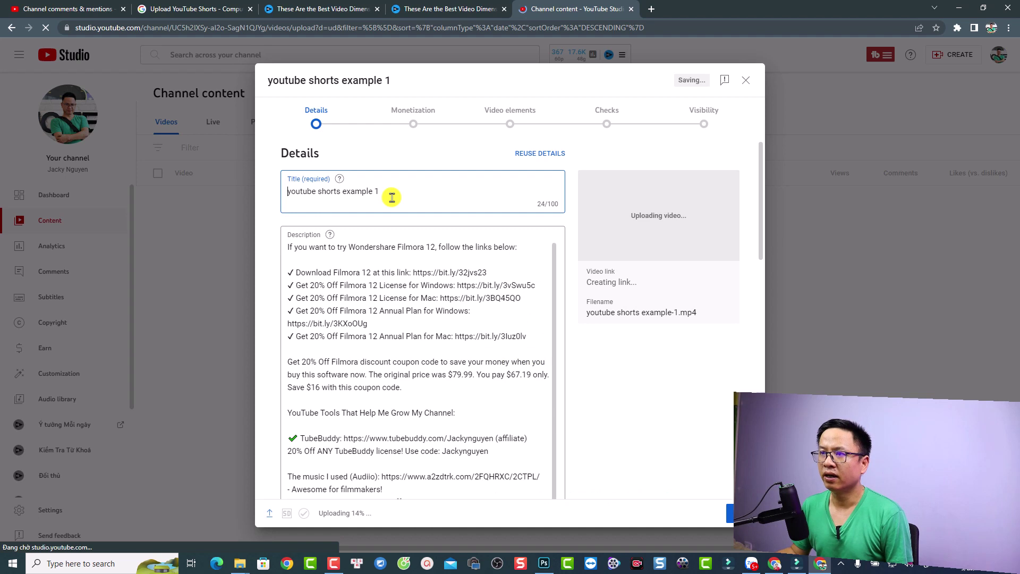
Replace the video title with "YouTube Shorts Example #shorts".
{"action": "left_click", "coordinate": [392, 197]}
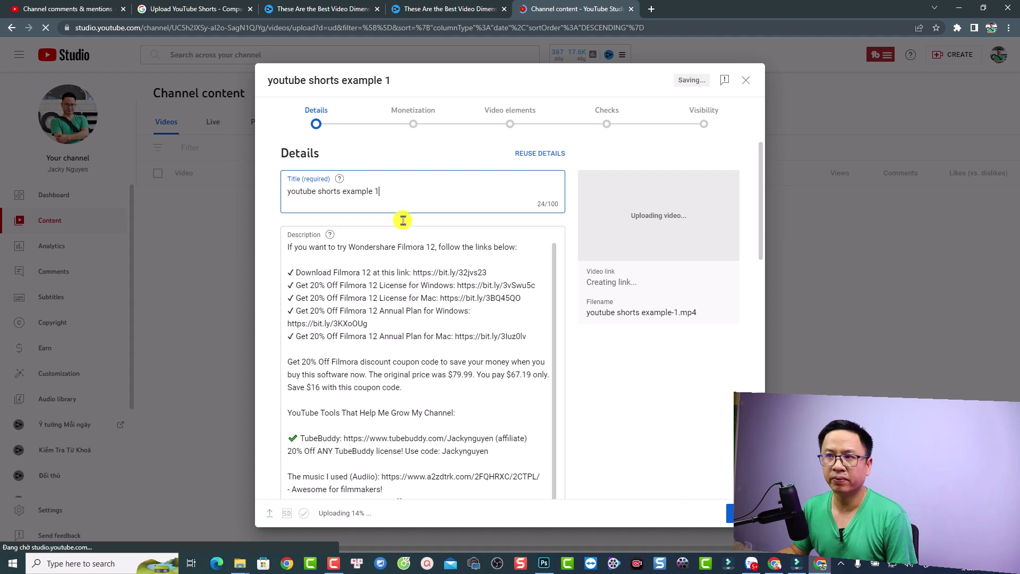
{"action": "triple_click", "coordinate": [417, 208]}
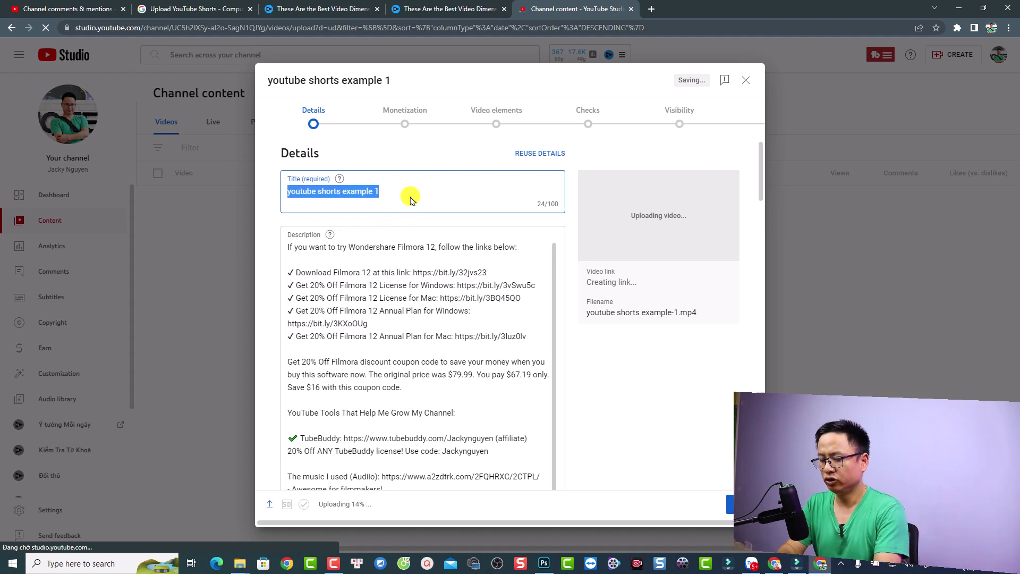
{"action": "type", "text": "You"}
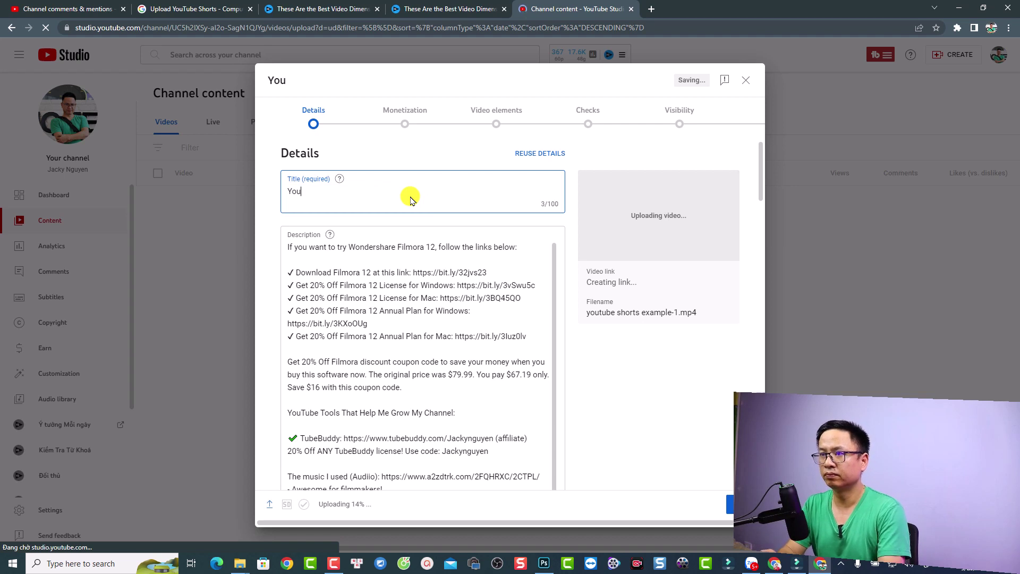
{"action": "type", "text": "Tube Shorts Example"}
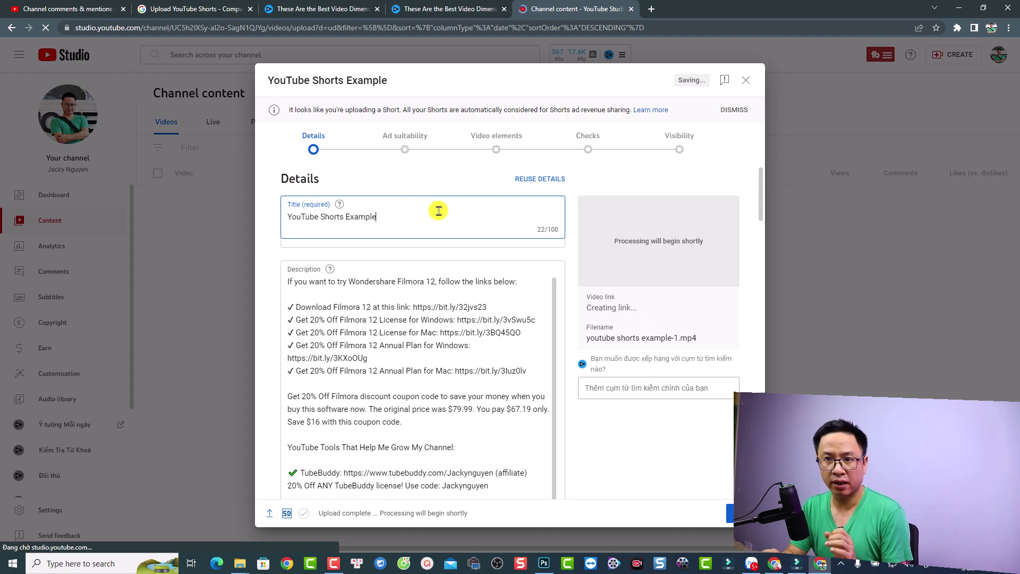
{"action": "type", "text": " #"}
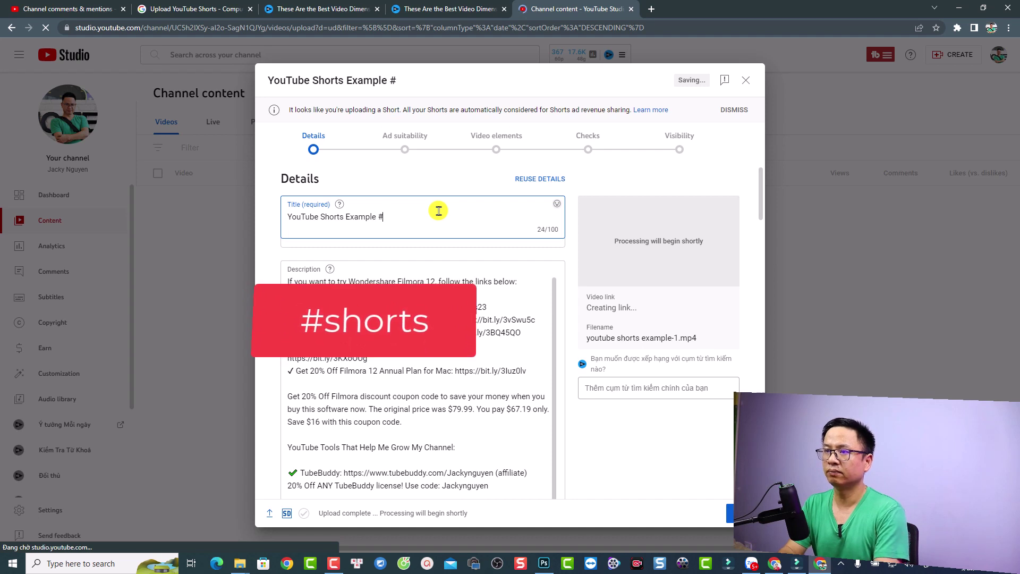
{"action": "type", "text": "shorts"}
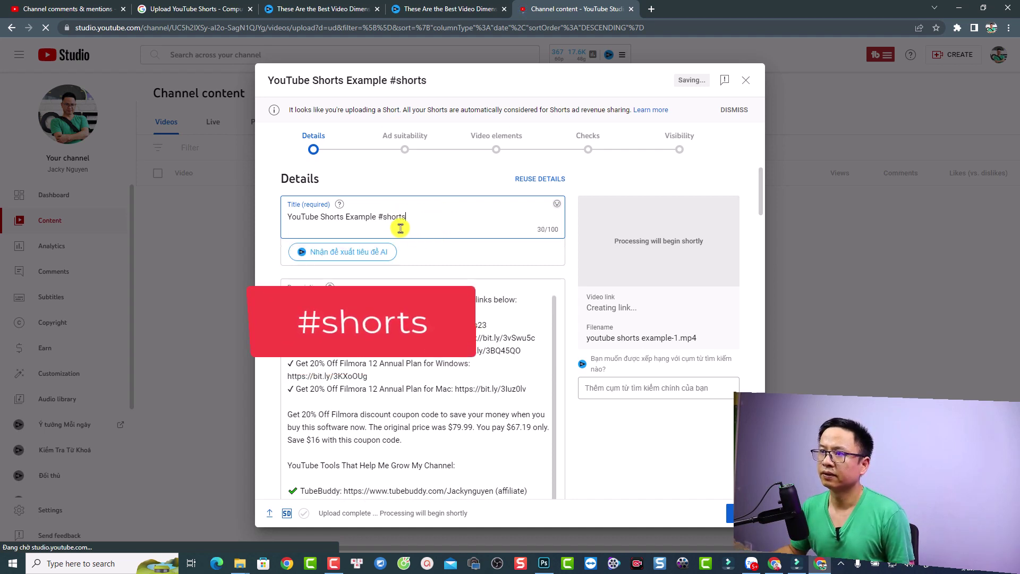
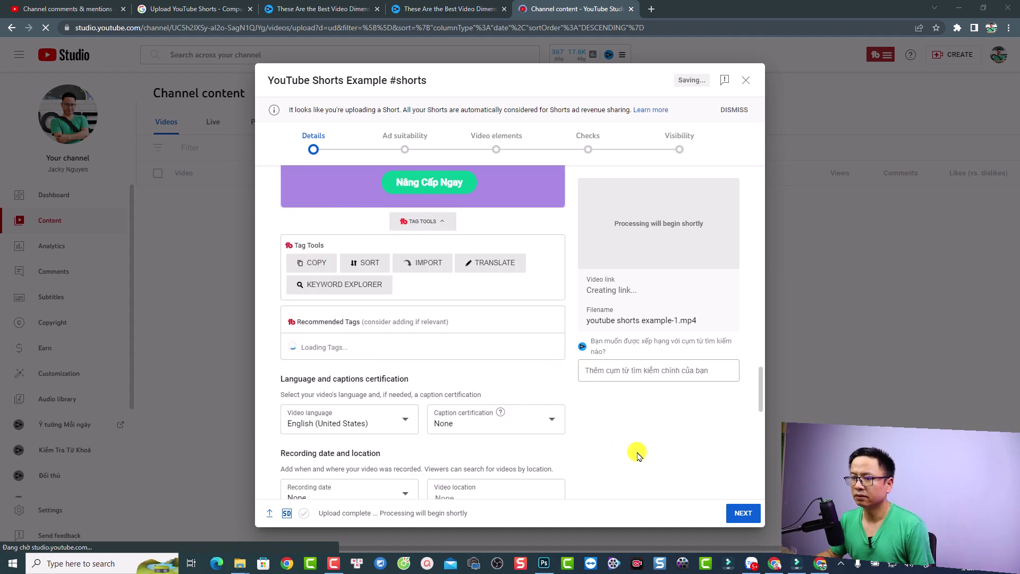
Submit the ad suitability rating as None of the above and proceed past video elements and checks to the visibility settings.
{"action": "left_click", "coordinate": [743, 520]}
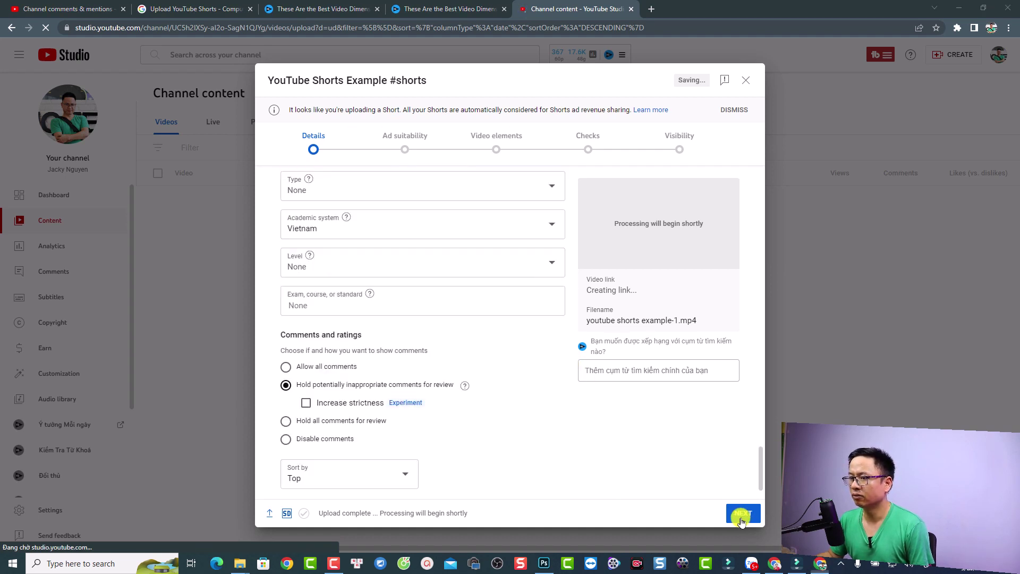
{"action": "left_click", "coordinate": [742, 514]}
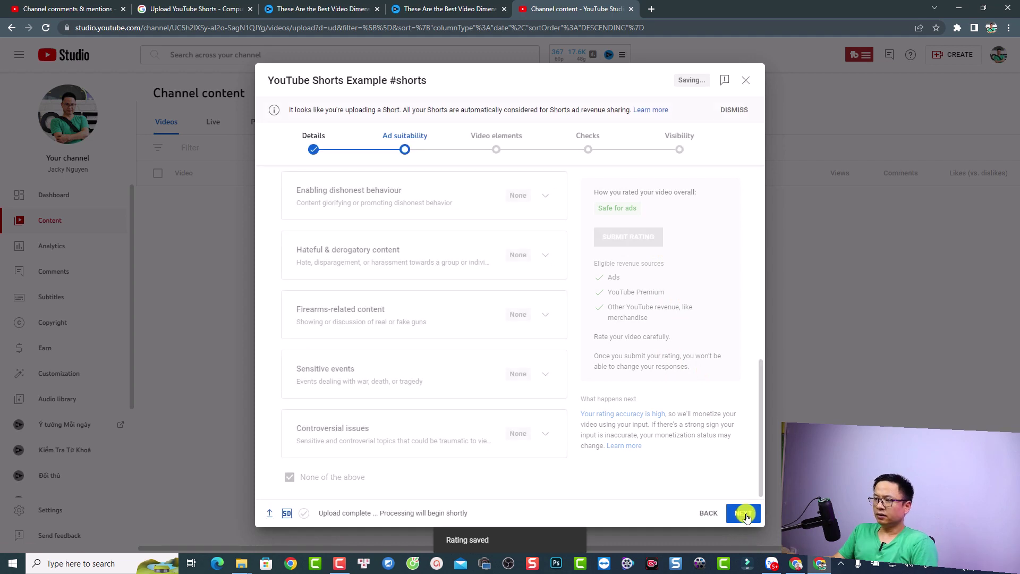
{"action": "left_click", "coordinate": [745, 513]}
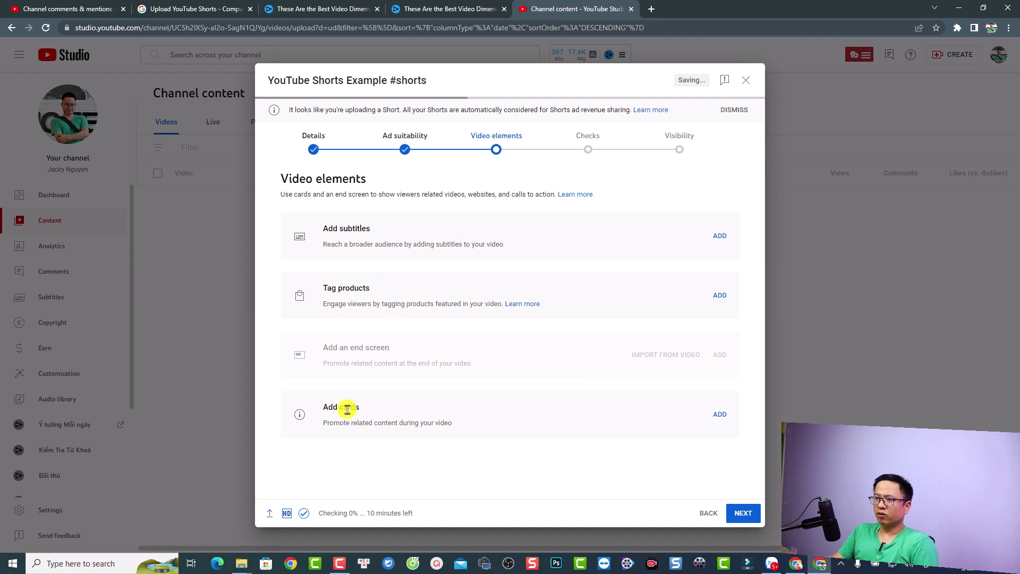
{"action": "left_click", "coordinate": [741, 514]}
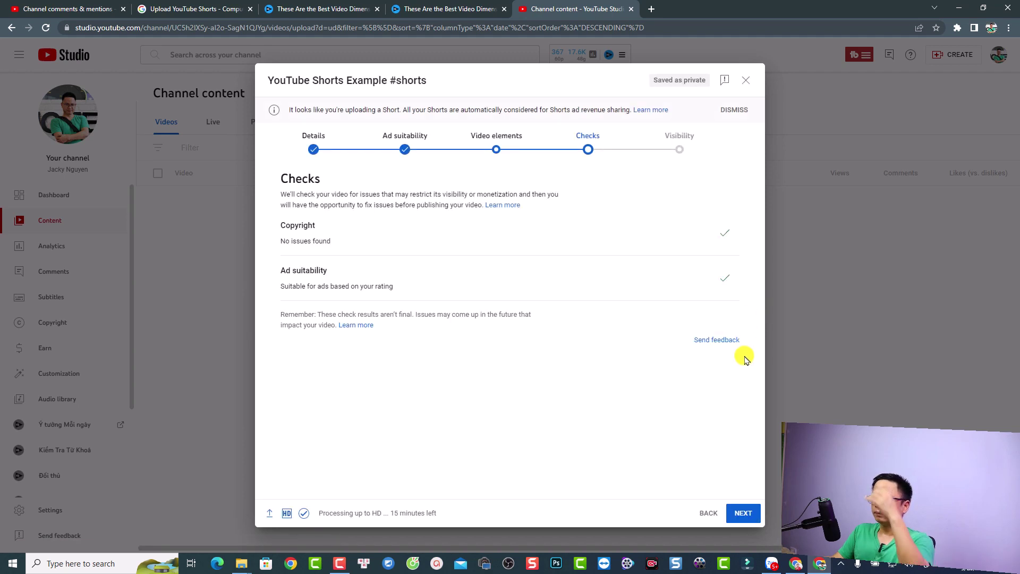
{"action": "left_click", "coordinate": [738, 515]}
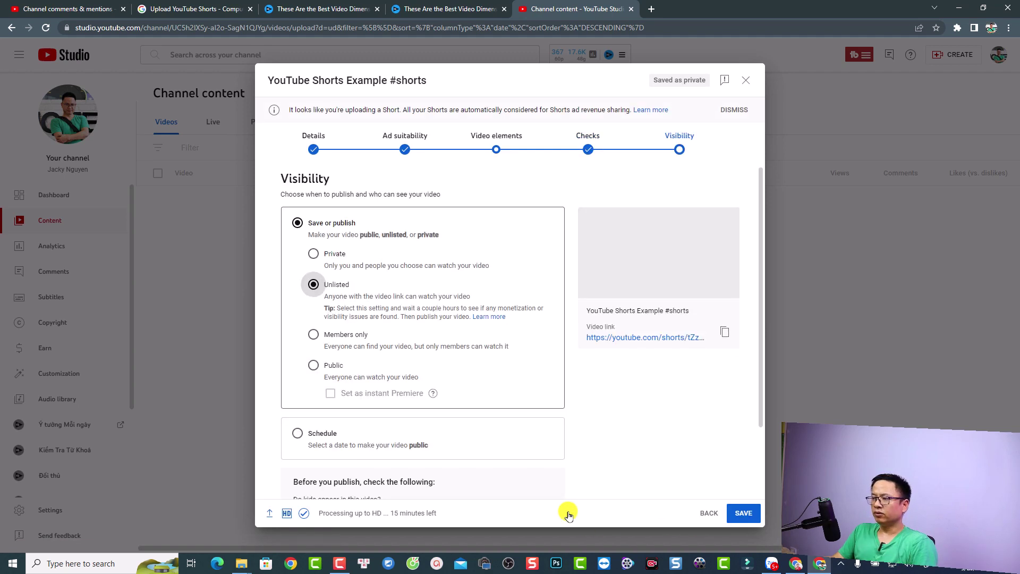
Set the video's visibility to Public and publish it.
{"action": "left_click", "coordinate": [313, 365]}
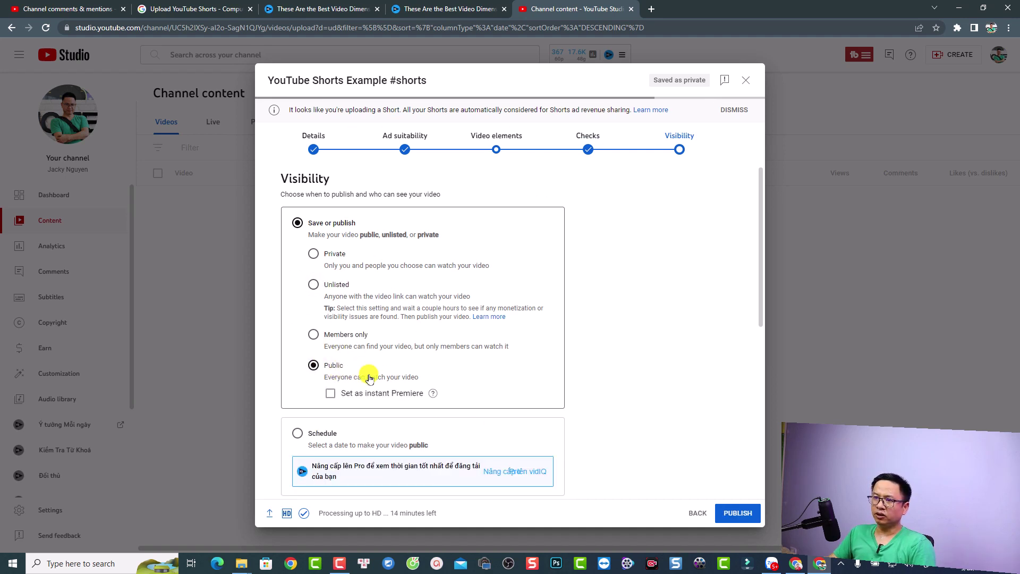
{"action": "mouse_move", "coordinate": [433, 395]}
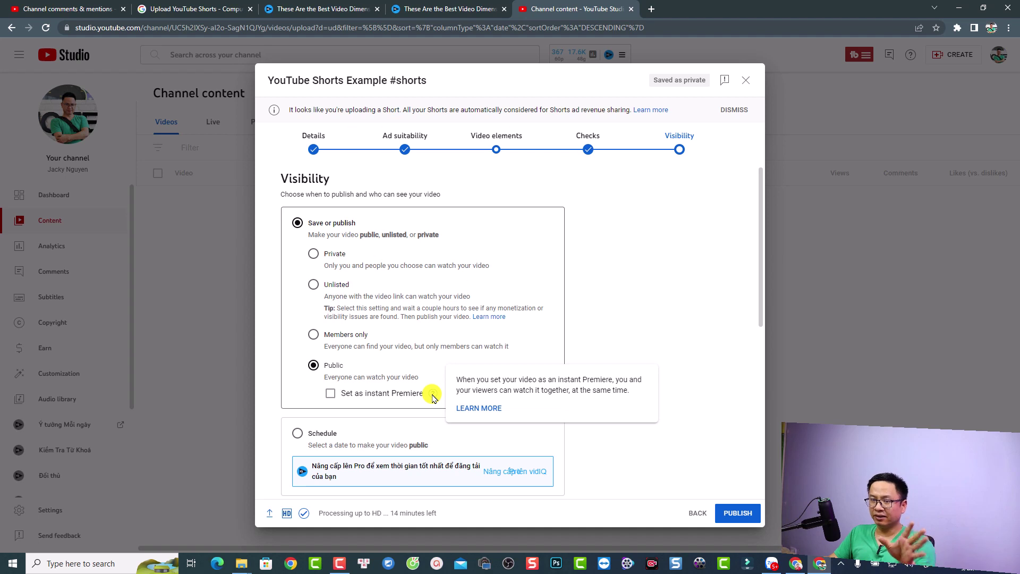
{"action": "left_click", "coordinate": [749, 514]}
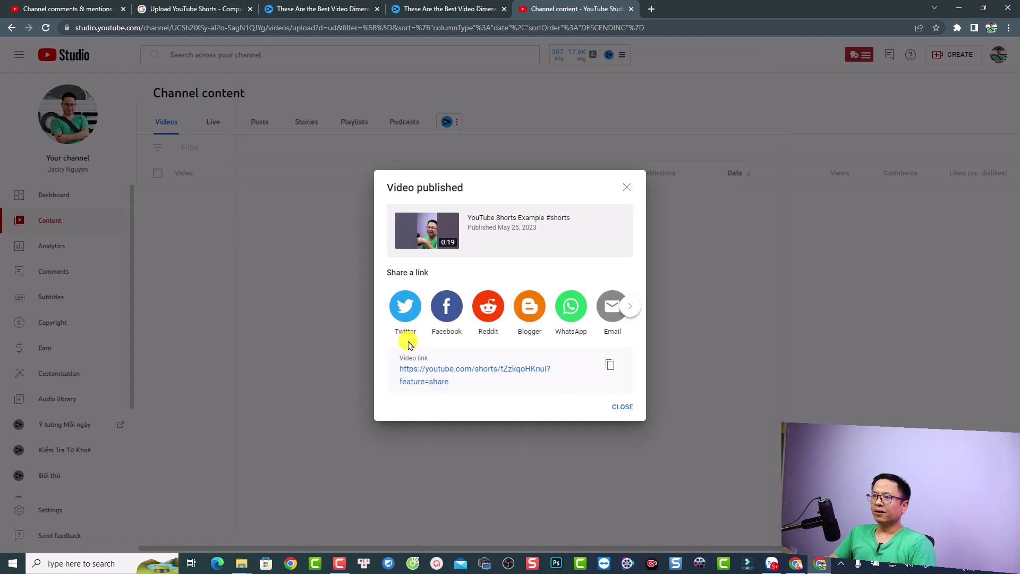
Open the published Short from its video link, pause playback and display Stats for nerds to check its resolution.
{"action": "left_click", "coordinate": [441, 375]}
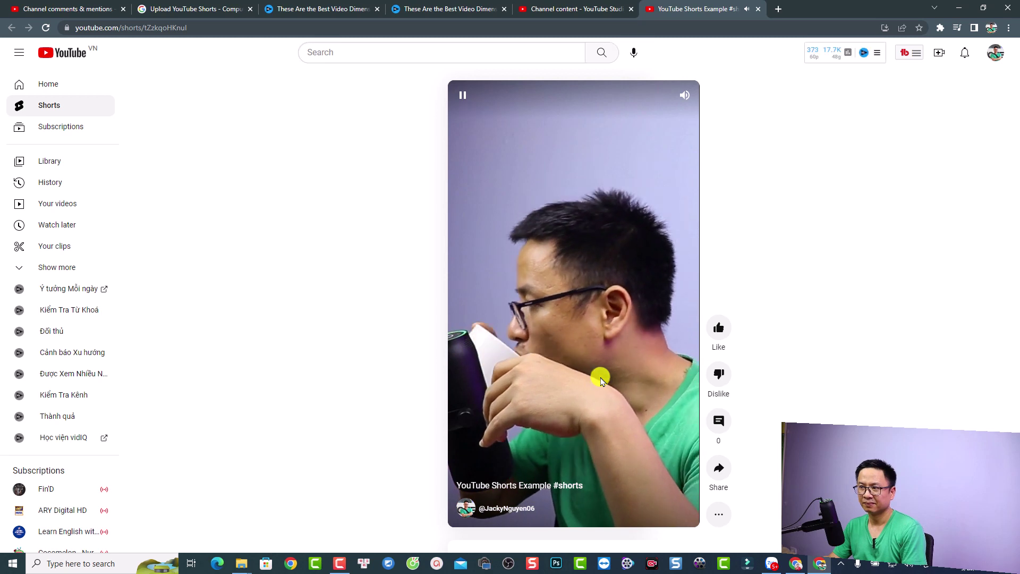
{"action": "left_click", "coordinate": [599, 377]}
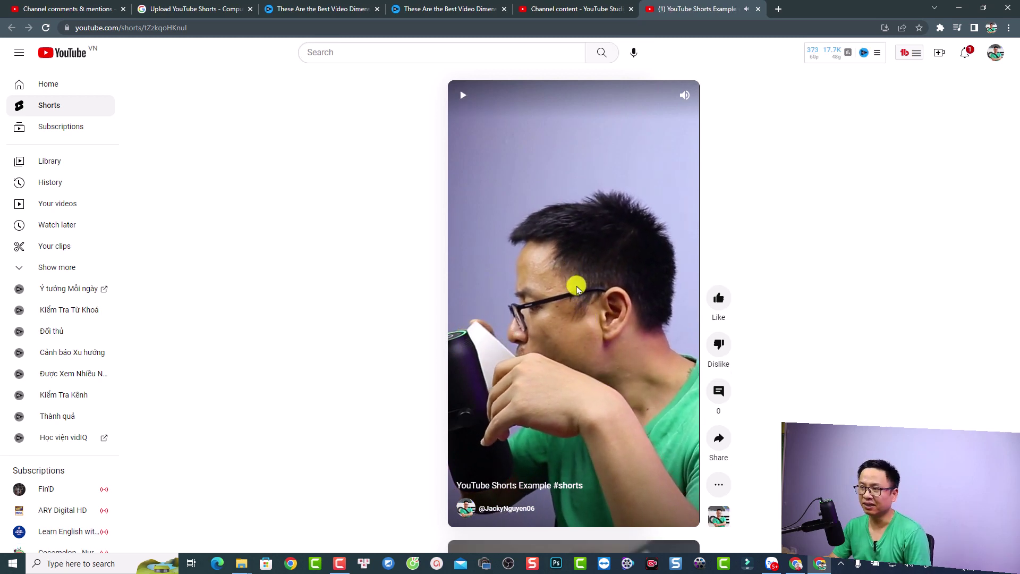
{"action": "right_click", "coordinate": [578, 287]}
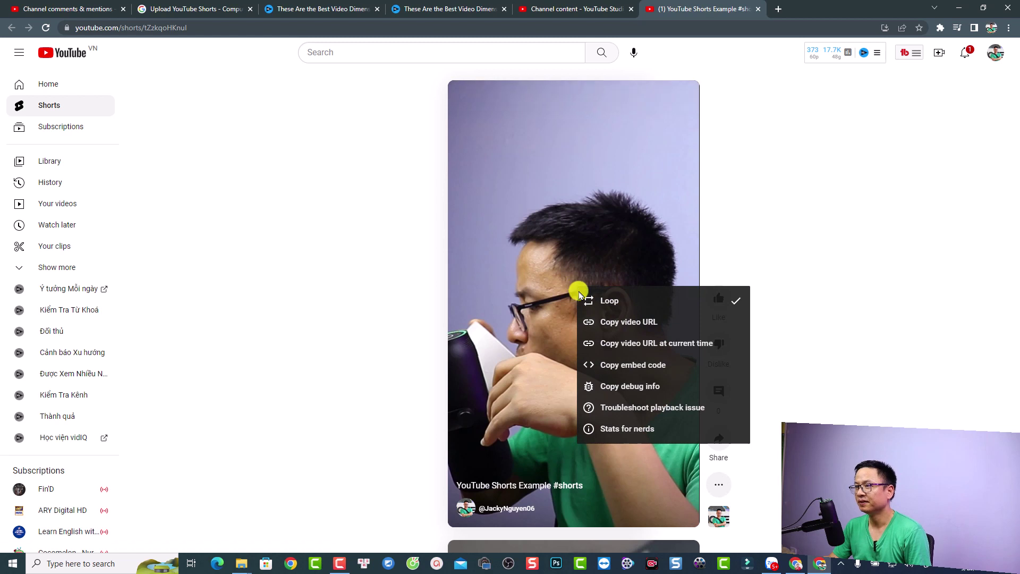
{"action": "left_click", "coordinate": [611, 432]}
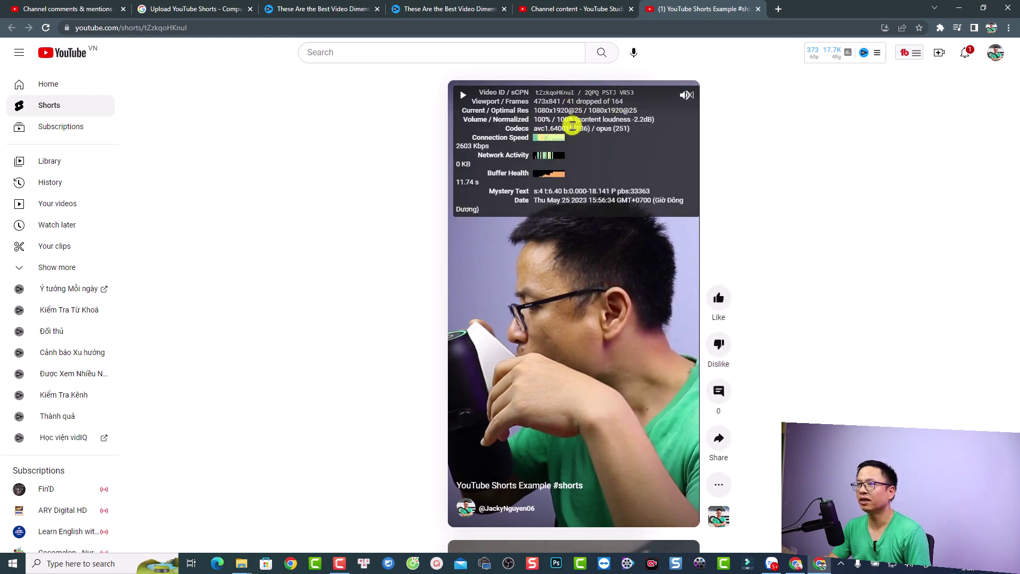